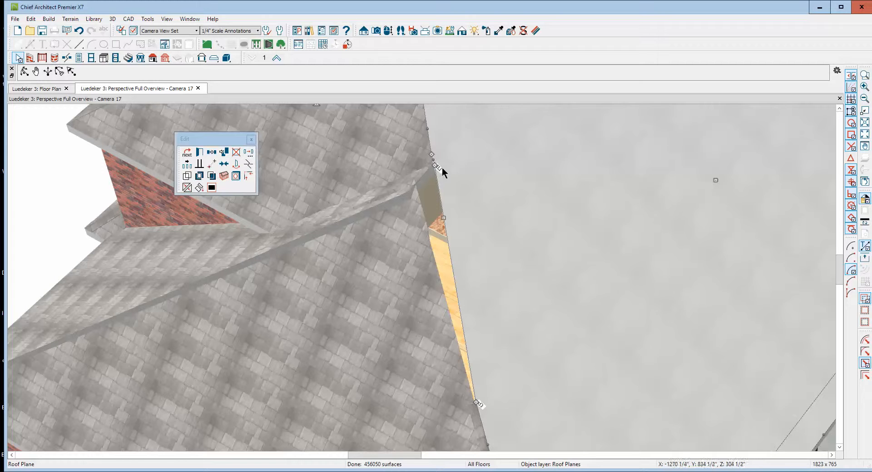
Move the large roof plane's corner over the gap to the adjoining ridge end and try to join its short edge to the neighbouring roof plane.
left_click_drag(436, 171, 412, 184)
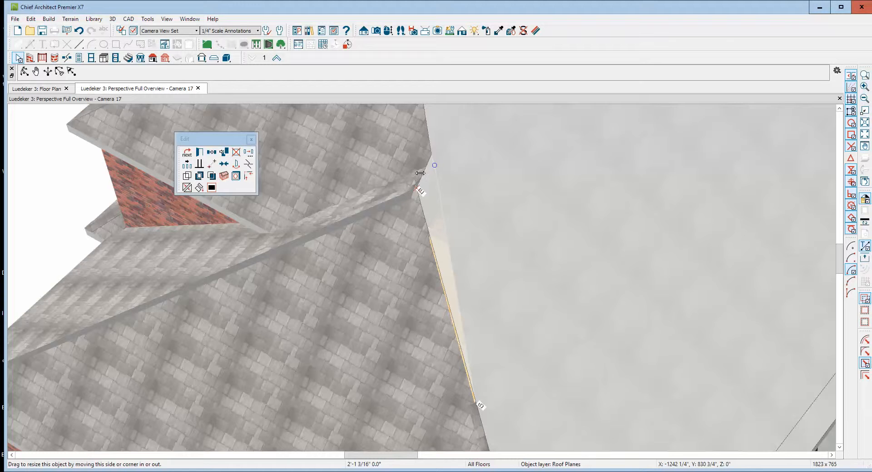
left_click_drag(429, 178, 429, 178)
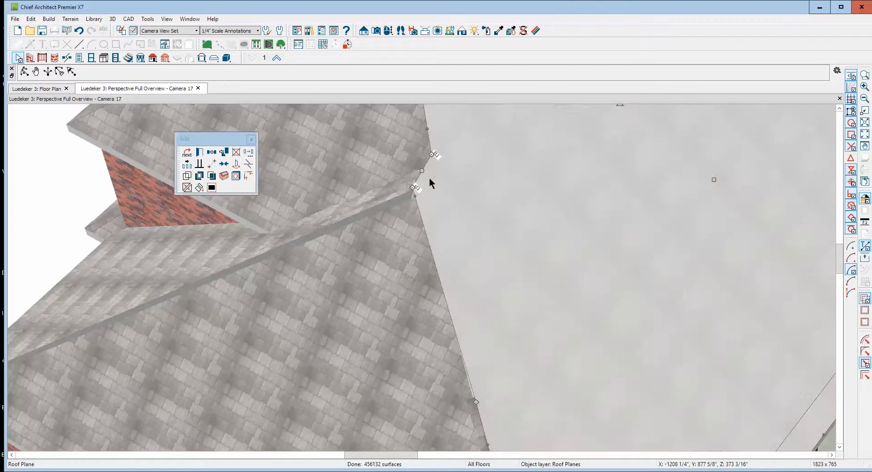
left_click(186, 187)
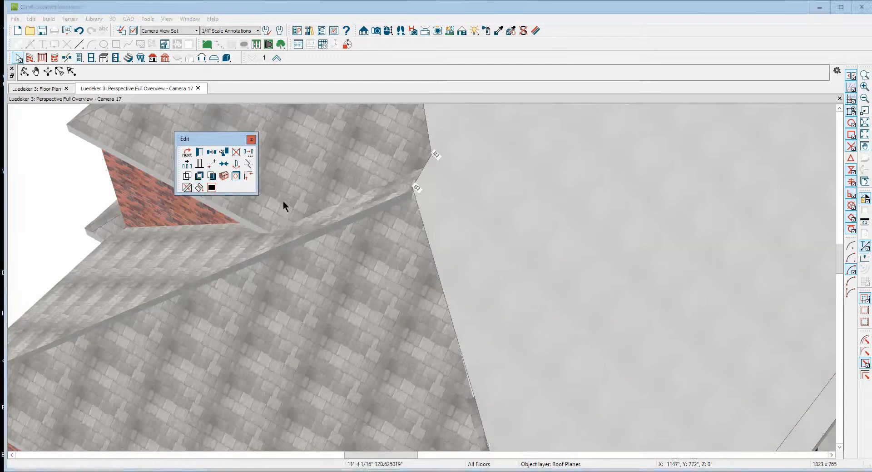
left_click(377, 197)
left_click(413, 180)
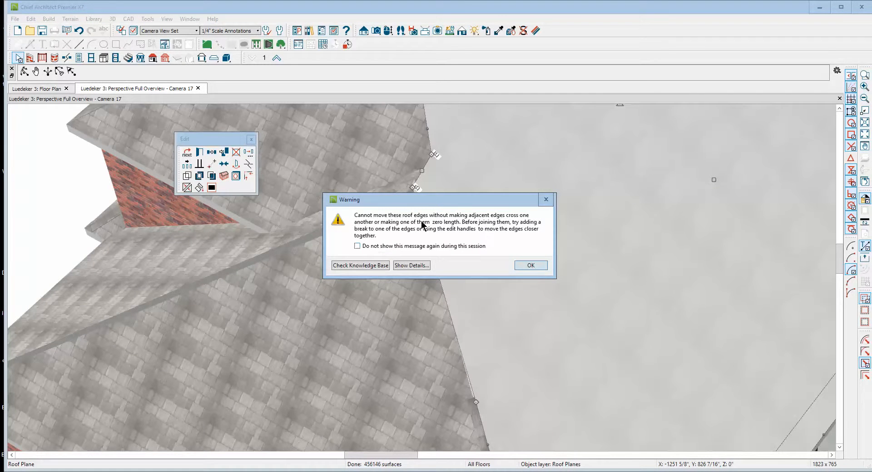
left_click(529, 266)
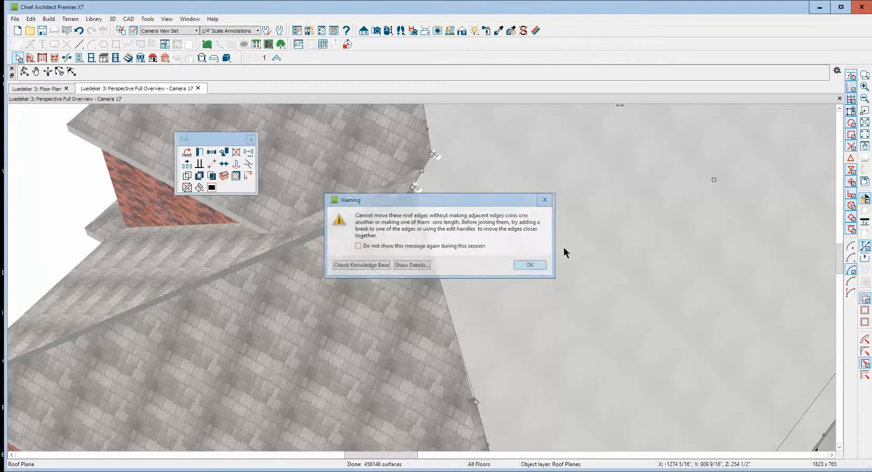
Close the perspective view and, in the floor plan, join the large roof plane's diagonal edge beside the utility room to the roof plane opposite.
left_click(838, 99)
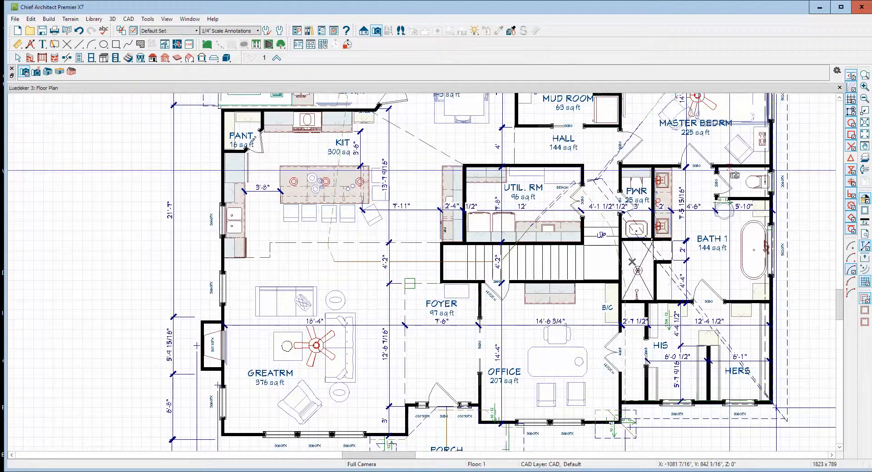
key("space")
scroll(604, 179, "up", 5)
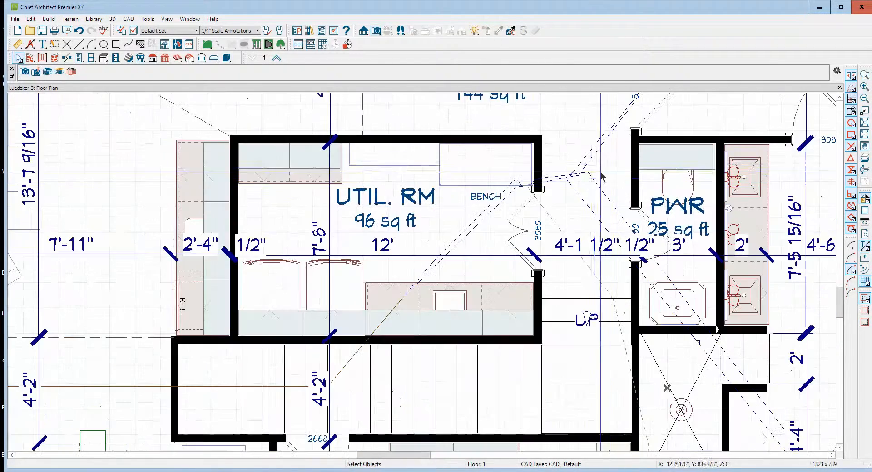
right_click(596, 156)
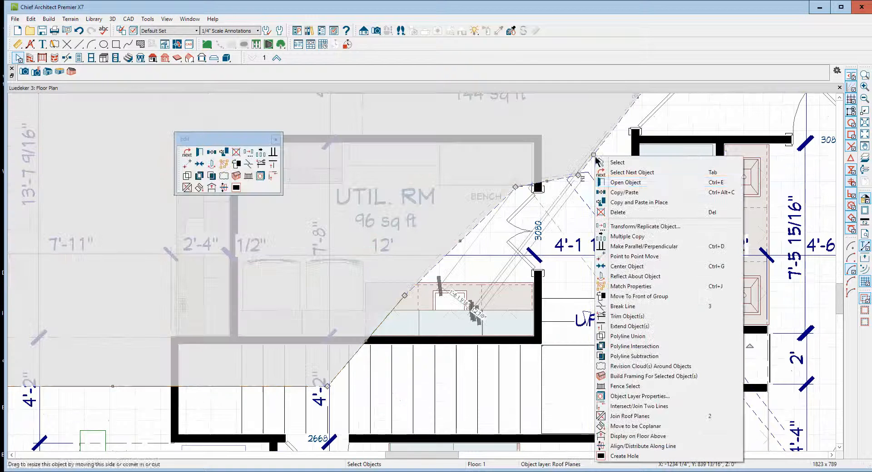
left_click(617, 416)
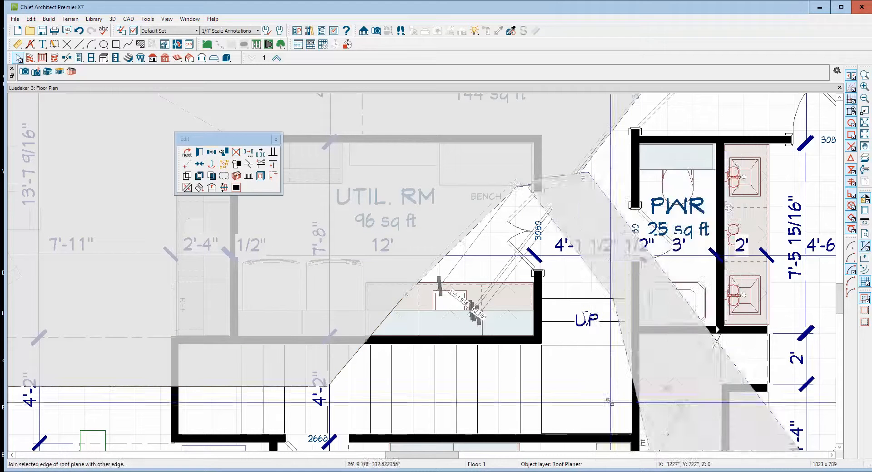
left_click(604, 145)
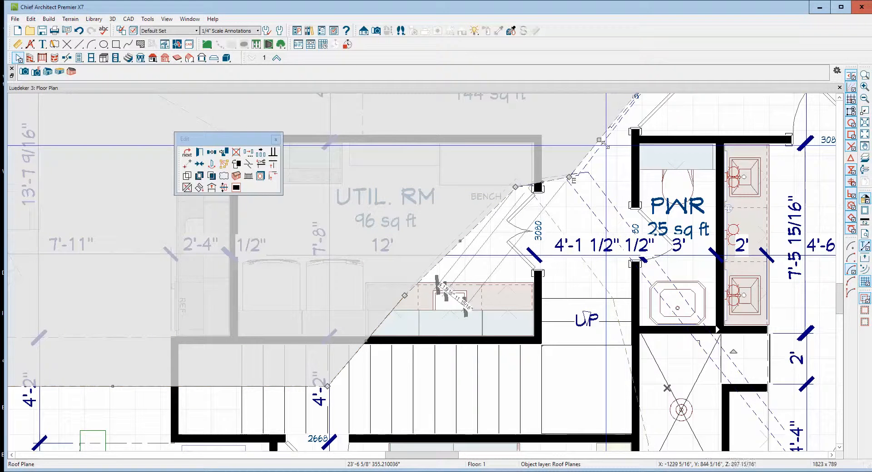
Collapse the short corner edge of the narrow roof plane above the utility room's double door by merging its two corner points.
key("Escape")
left_click(554, 186)
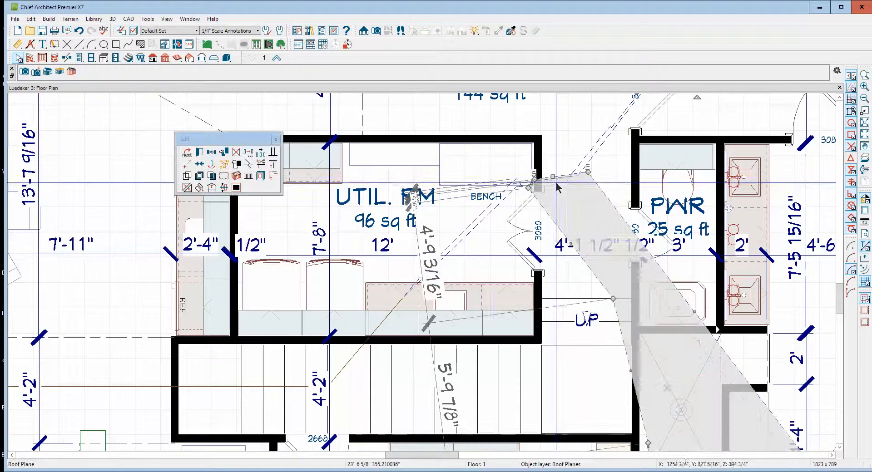
scroll(535, 186, "up", 4)
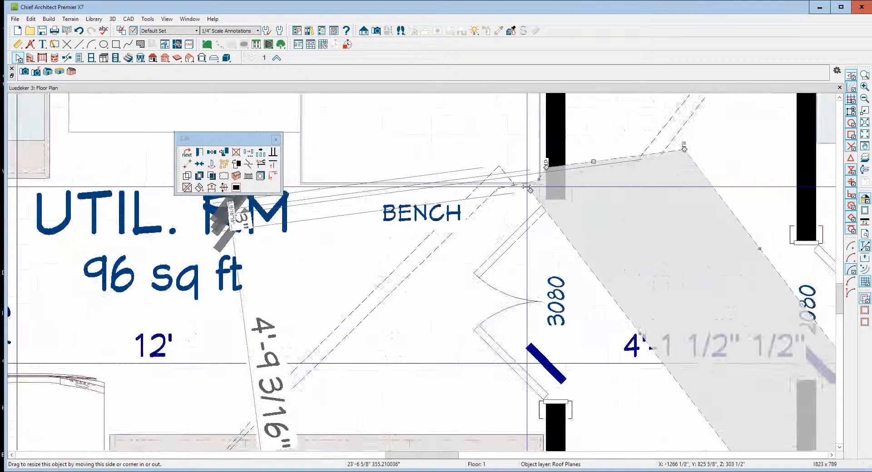
left_click_drag(550, 196, 553, 161)
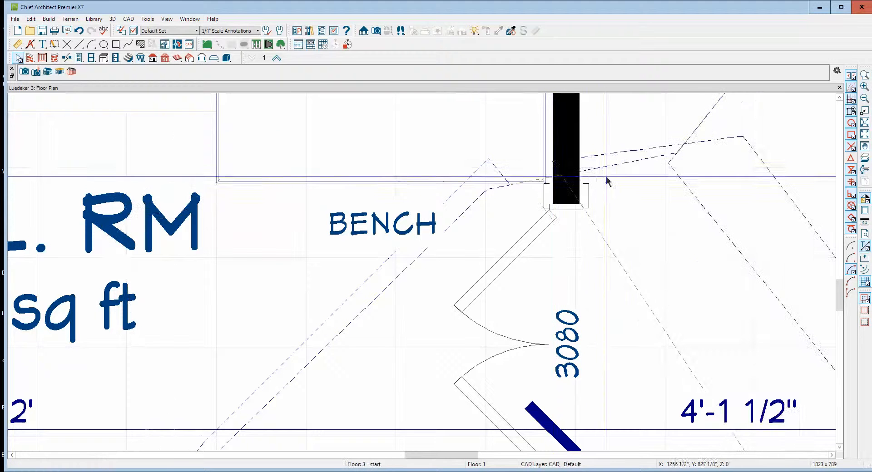
Join the narrow roof plane's upper edge to the large roof plane's edge by the utility room door.
right_click(636, 152)
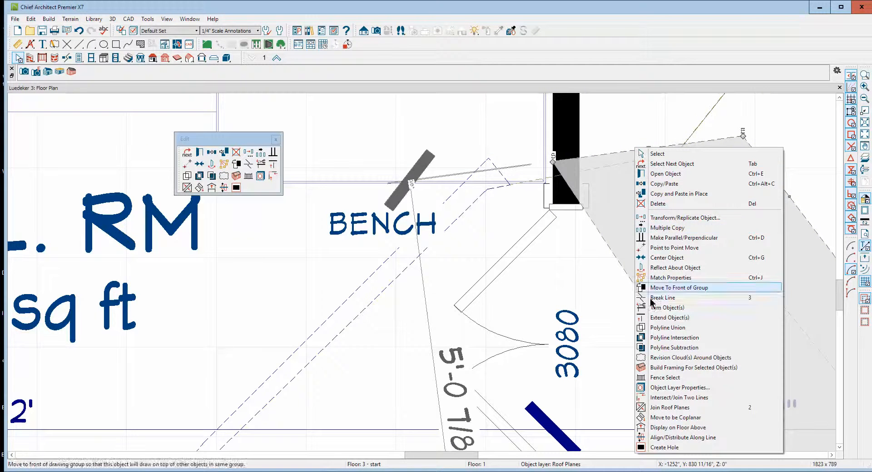
left_click(668, 408)
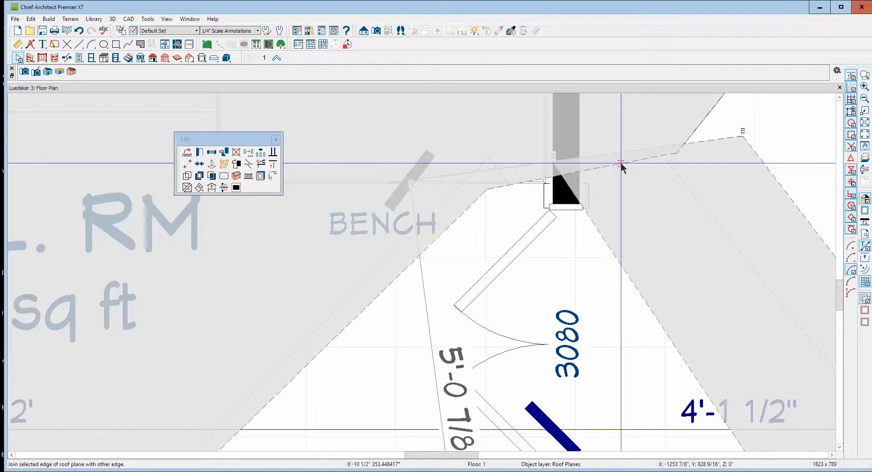
left_click(620, 163)
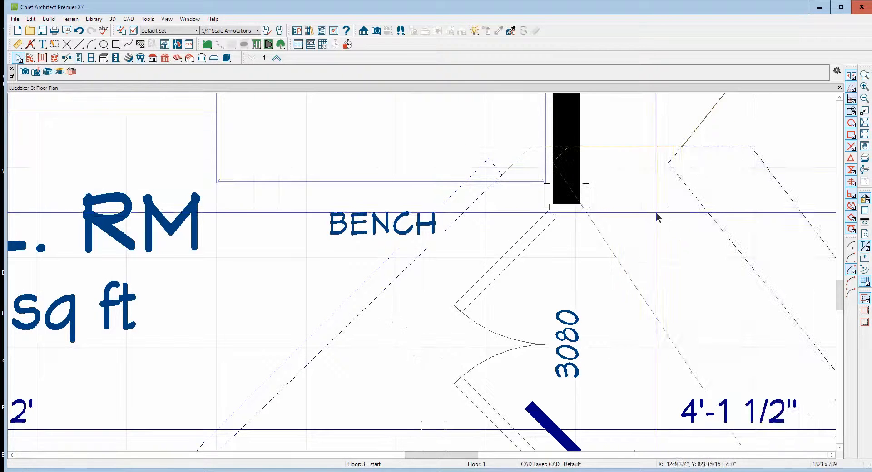
Join the narrow roof plane's long edge on the powder room side to the adjacent roof plane.
right_click(802, 214)
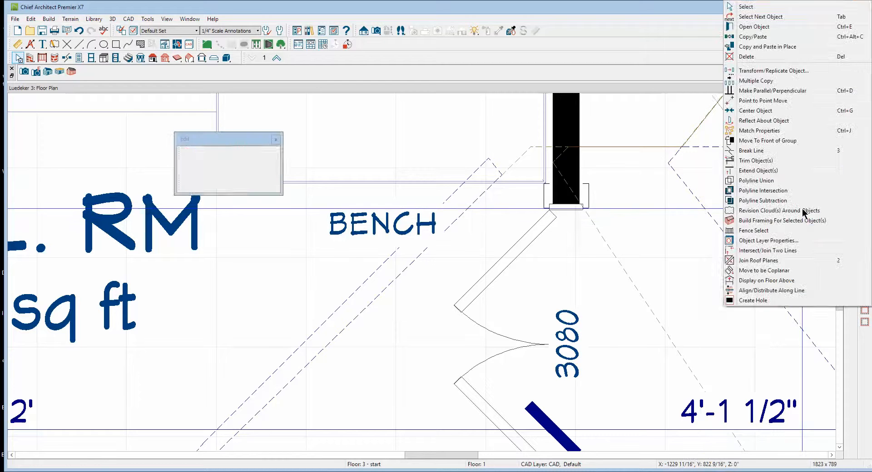
left_click(743, 262)
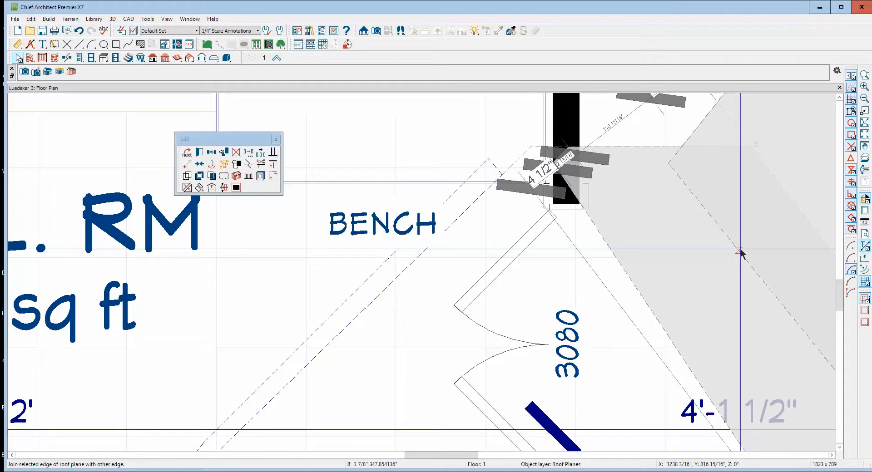
left_click(739, 251)
scroll(749, 239, "down", 5)
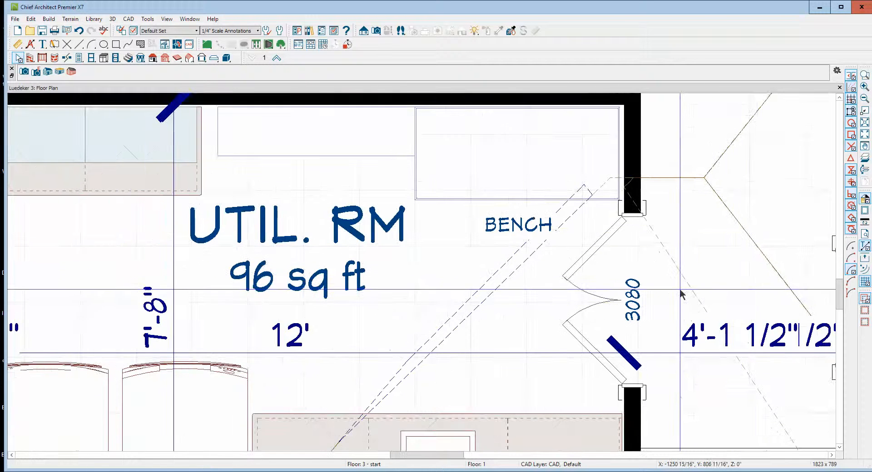
left_click(682, 290)
left_click(681, 276)
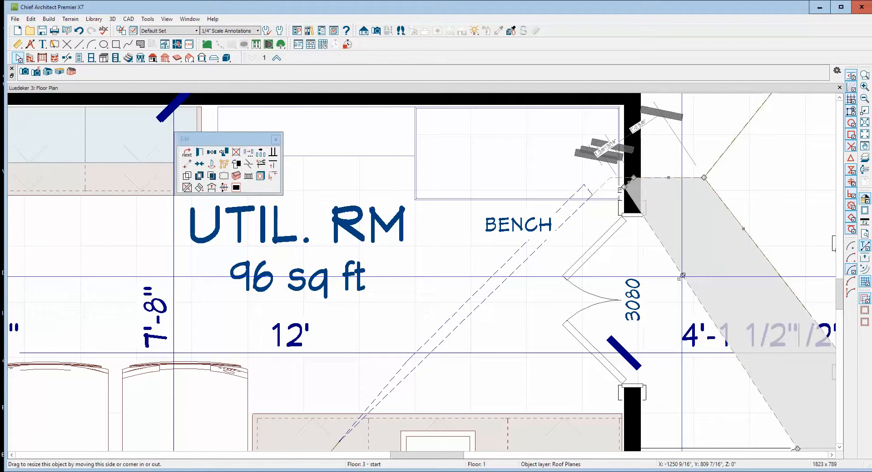
key("Escape")
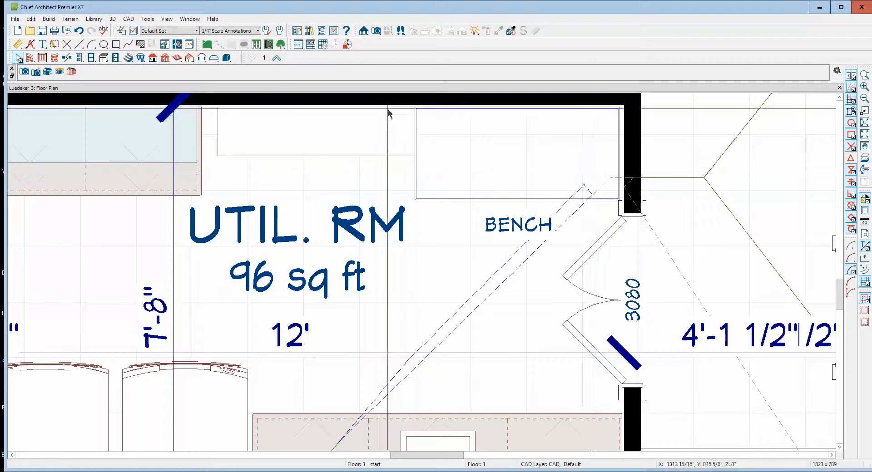
Create a perspective full overview of the house and bring the roof gap beside the narrow roof plane into close view.
left_click(376, 31)
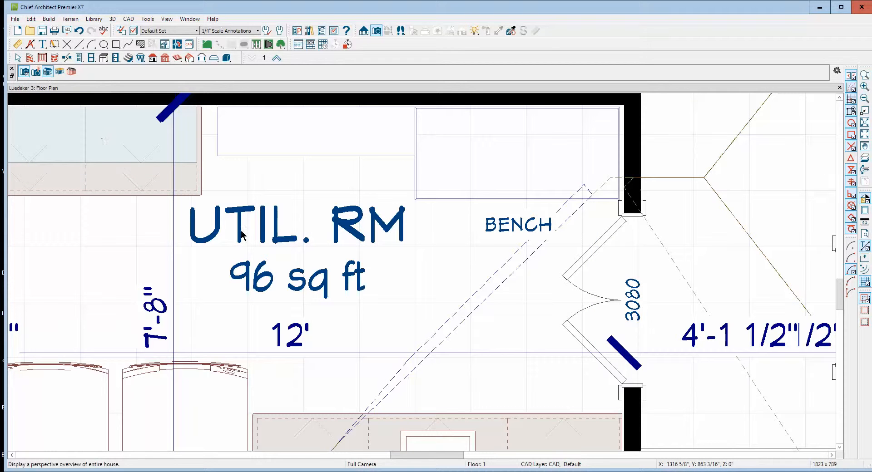
left_click(258, 263)
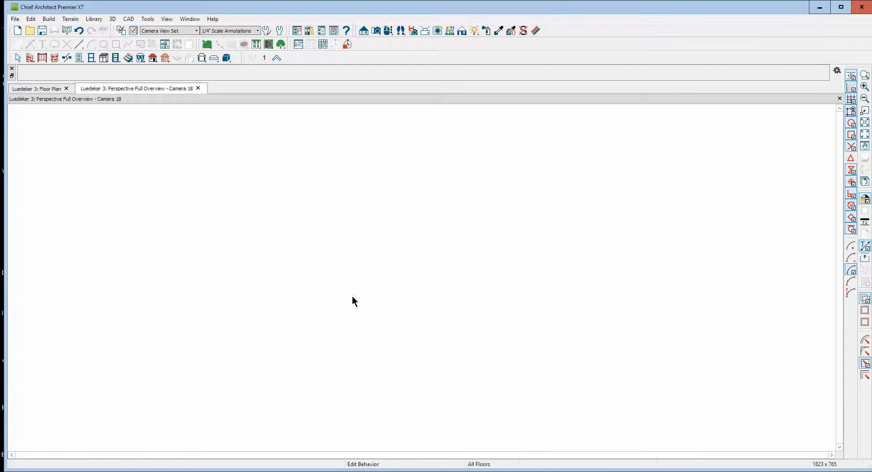
left_click_drag(385, 263, 390, 293)
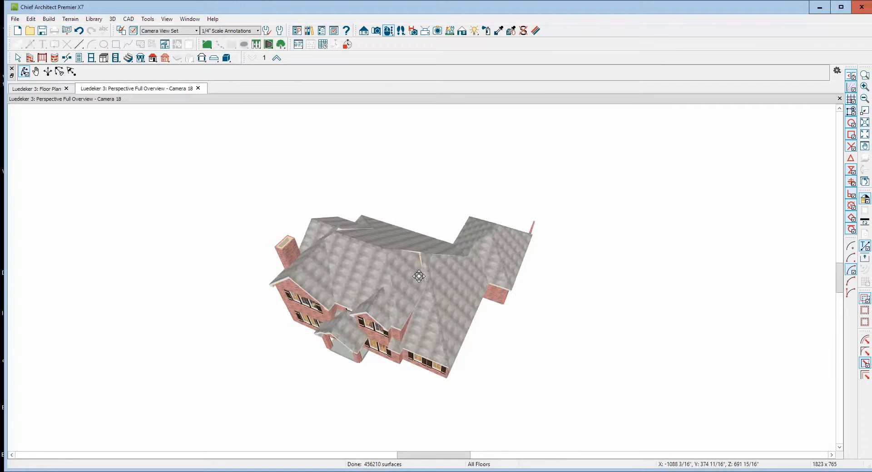
scroll(419, 276, "up", 6)
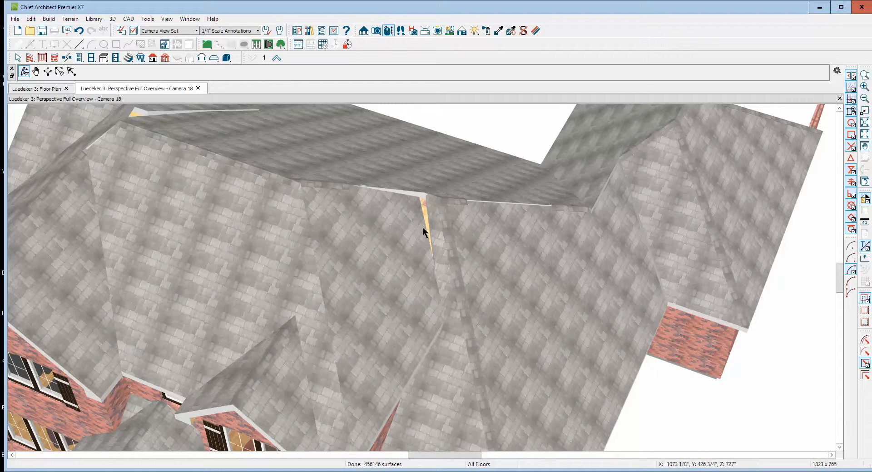
Select the narrow roof plane beside the gap and merge the middle corner point of its left edge into the corner below.
key("space")
left_click(421, 225)
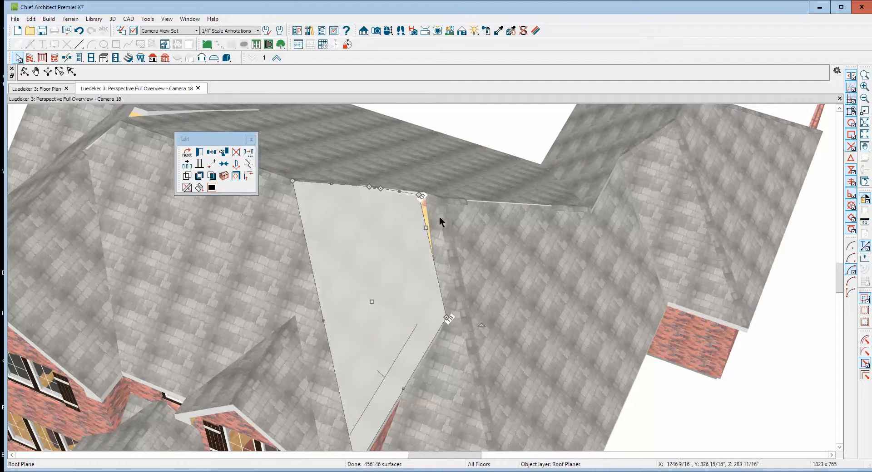
right_click(438, 257)
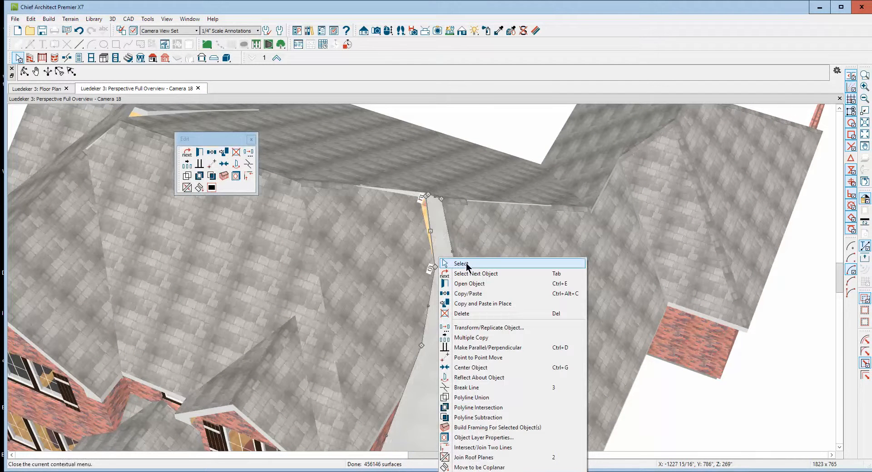
left_click(469, 264)
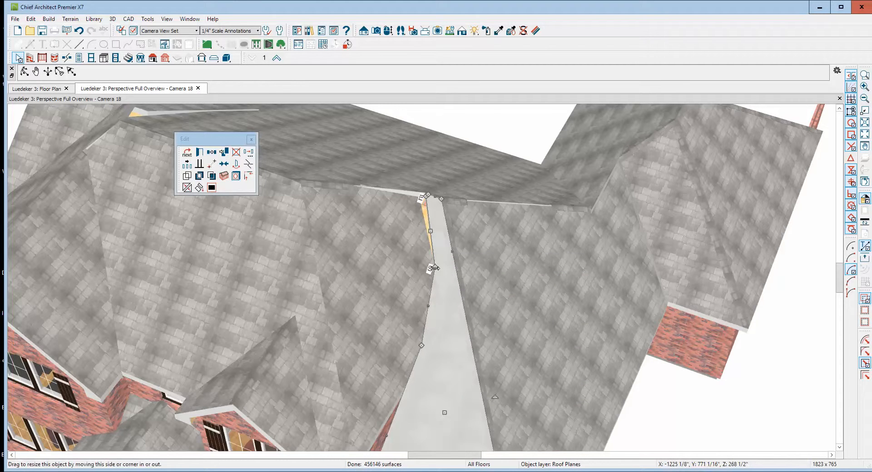
left_click_drag(435, 268, 420, 346)
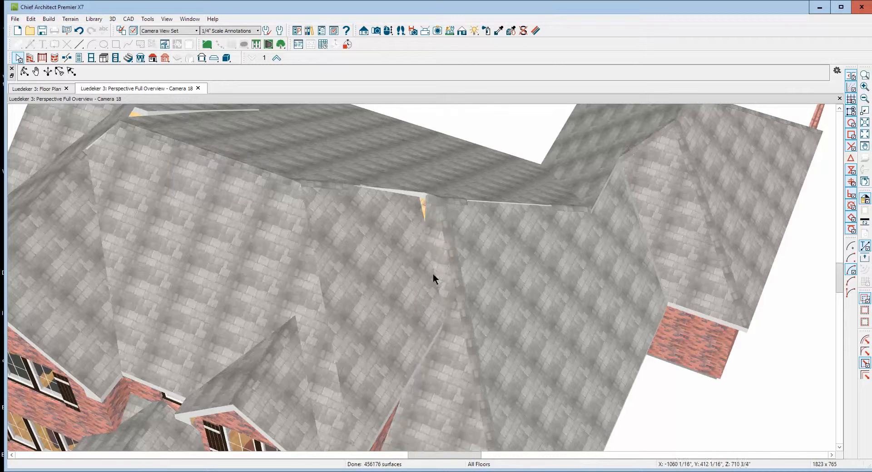
Join the narrow roof plane's left edge to the neighbouring roof plane across the vertical gap.
right_click(438, 266)
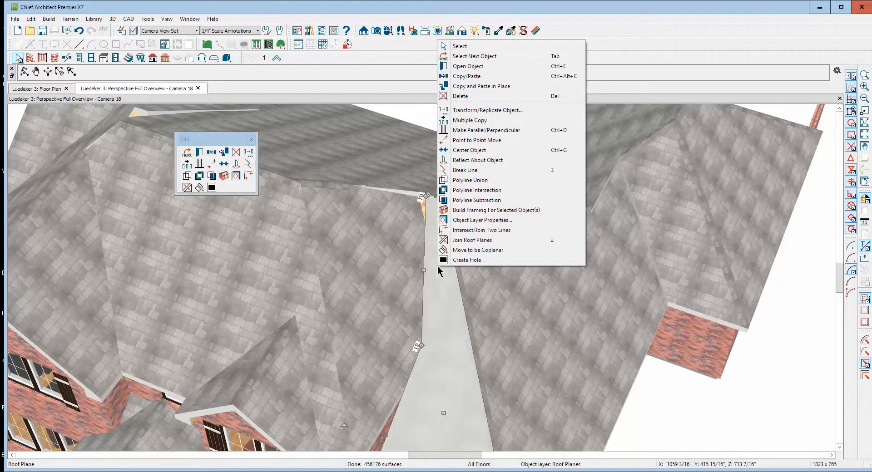
left_click(459, 238)
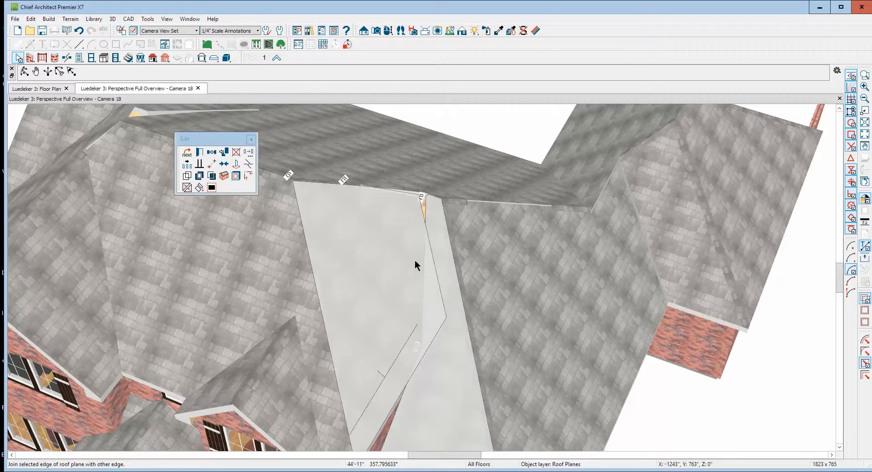
left_click(415, 260)
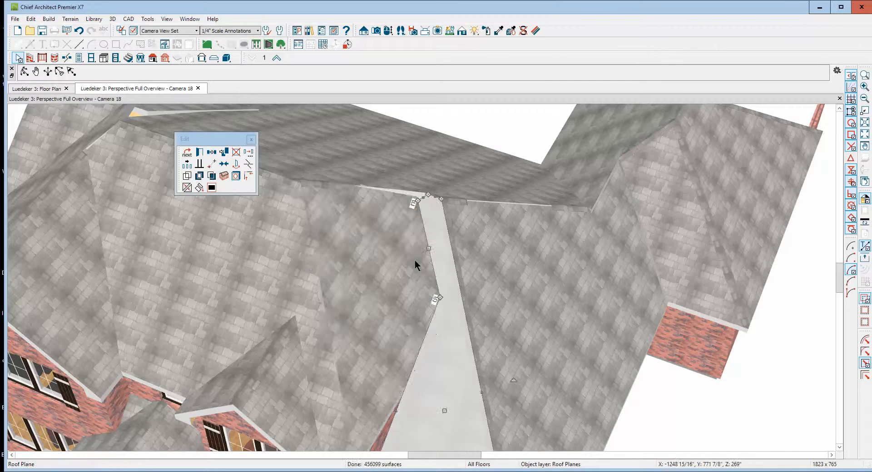
Select the roof plane below the long ridge gap and merge the intermediate corner points of its upper edge into its two end corners.
scroll(406, 197, "up", 5)
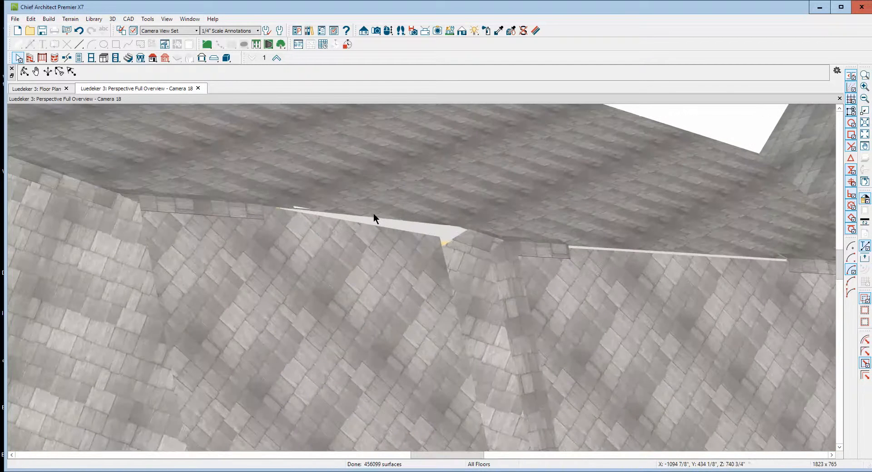
left_click(374, 213)
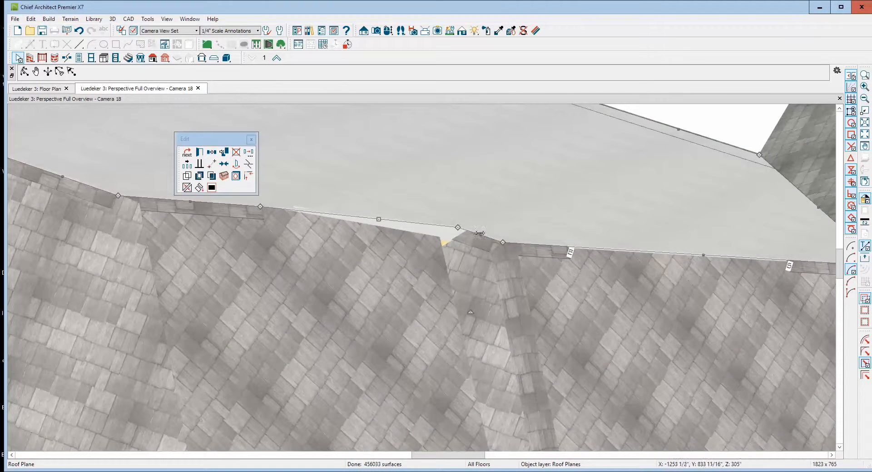
left_click(389, 234)
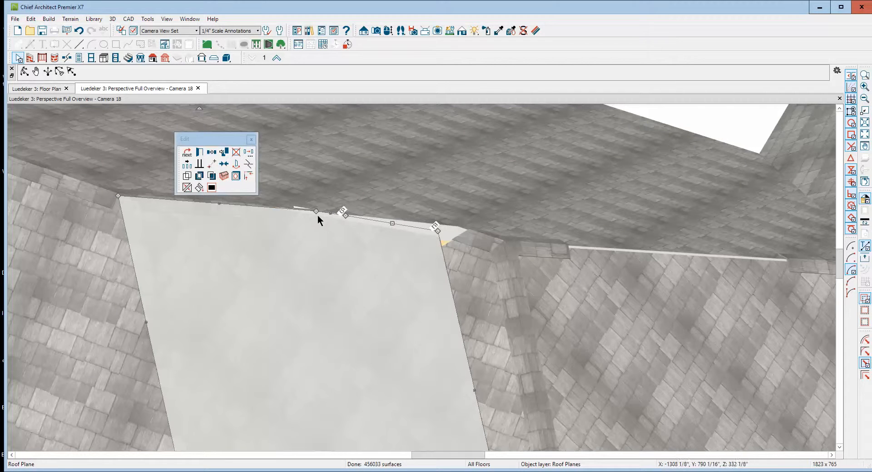
left_click_drag(316, 211, 122, 195)
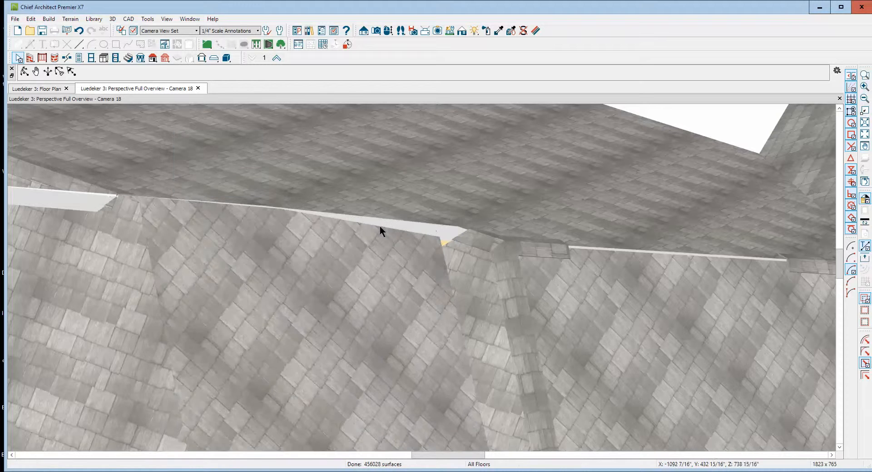
left_click_drag(380, 229, 346, 214)
left_click(347, 226)
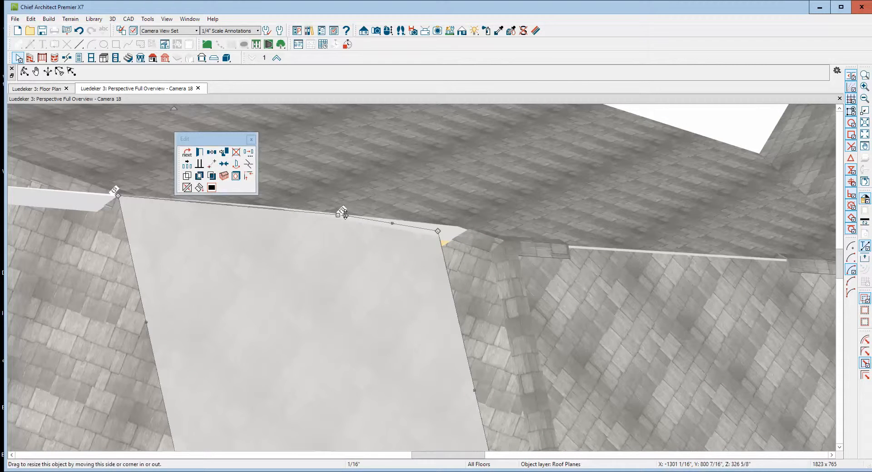
left_click_drag(440, 231, 438, 231)
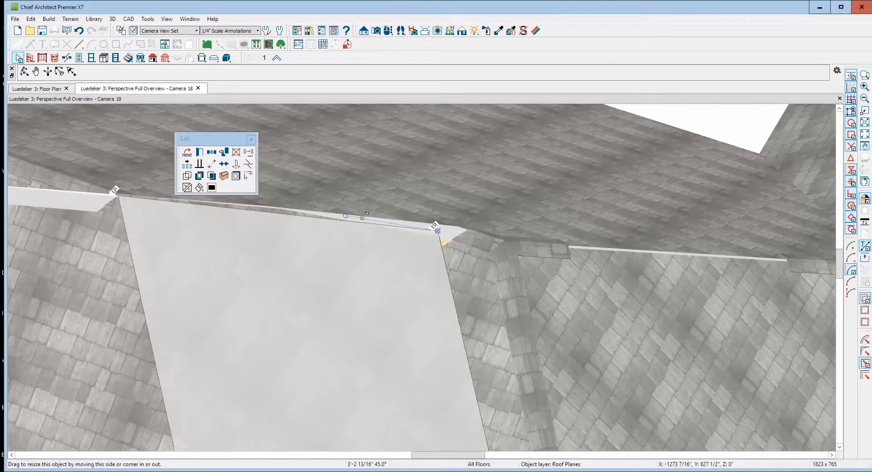
left_click_drag(364, 216, 364, 217)
Merge the large upper roof plane's extra corner above the gap into its neighbouring left corner, and join the lower plane's upper edge to it.
left_click(364, 216)
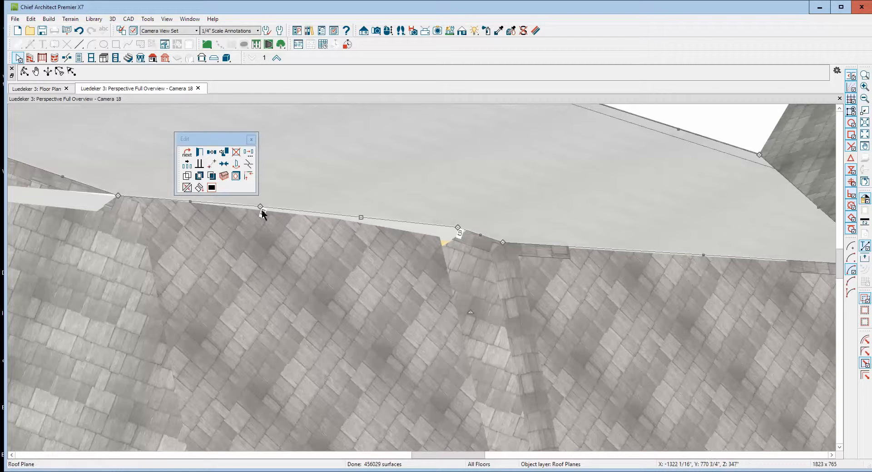
left_click_drag(260, 207, 118, 196)
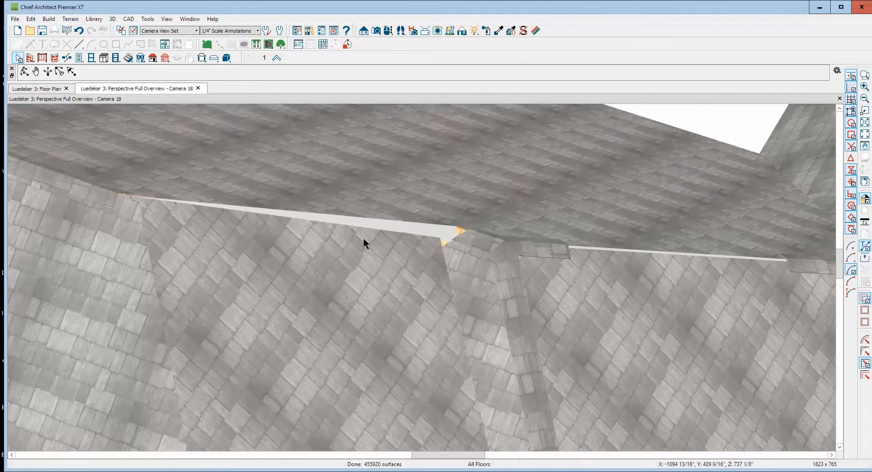
right_click(353, 228)
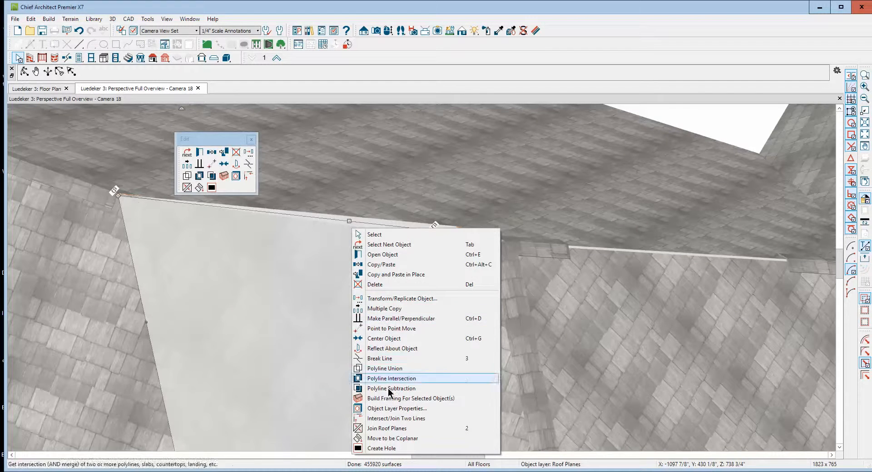
left_click(381, 428)
left_click(358, 223)
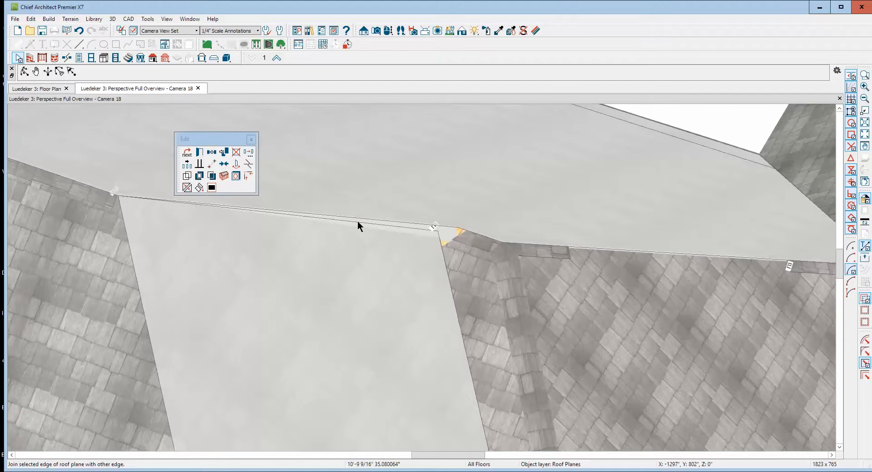
left_click(358, 221)
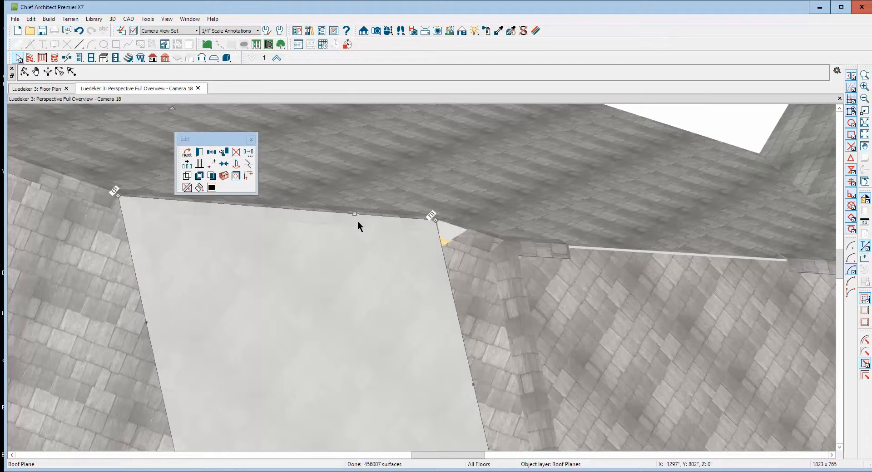
Extend the narrow roof plane's upper corner across the small triangular opening to the end of the adjoining ridge.
scroll(454, 226, "up", 5)
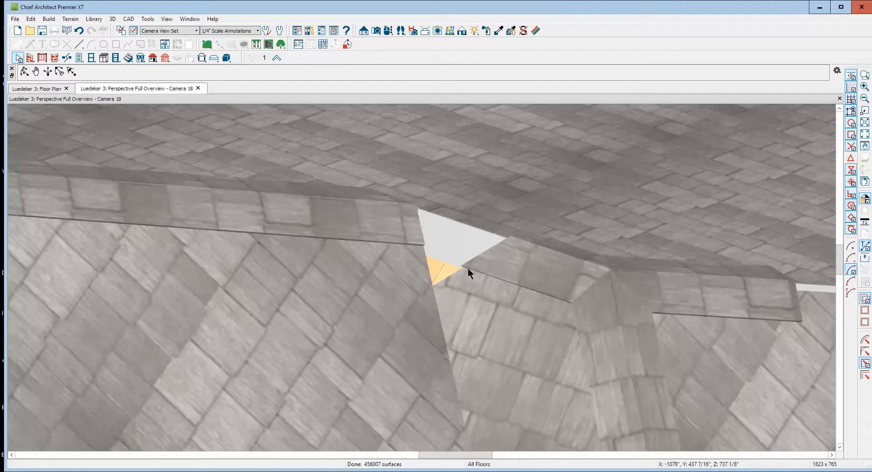
left_click(468, 271)
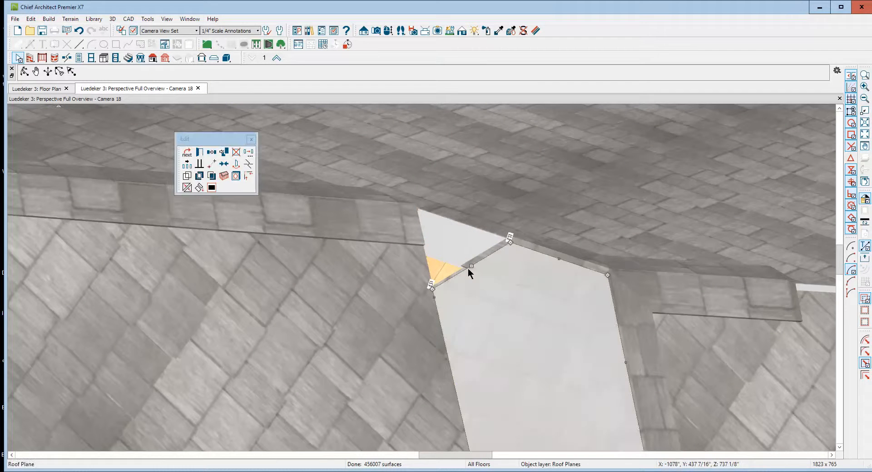
left_click_drag(452, 216, 415, 205)
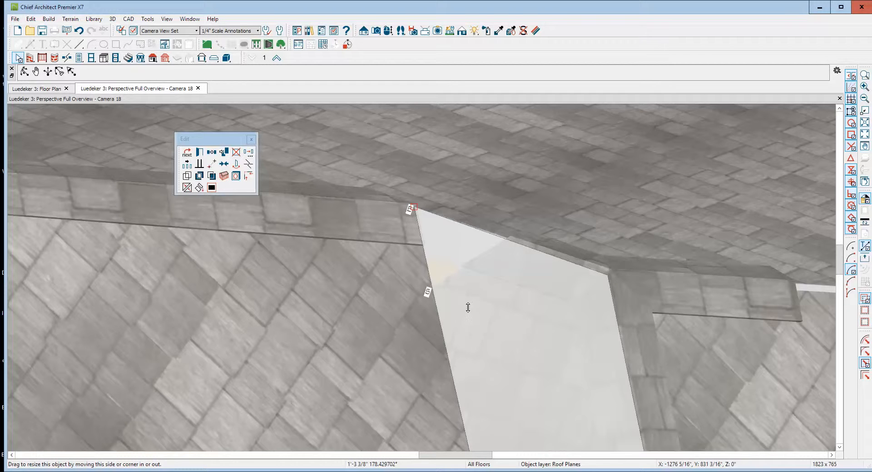
key("Escape")
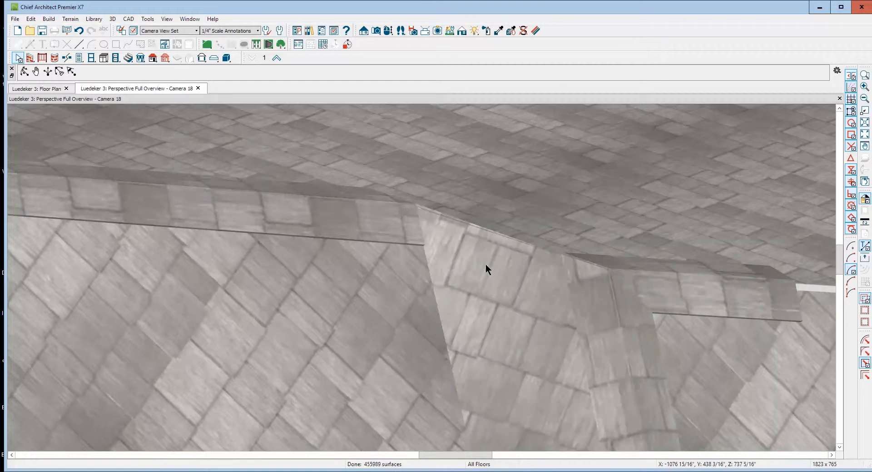
Join the large upper roof plane's short sloping edge to the top edge of the narrow roof plane.
right_click(511, 226)
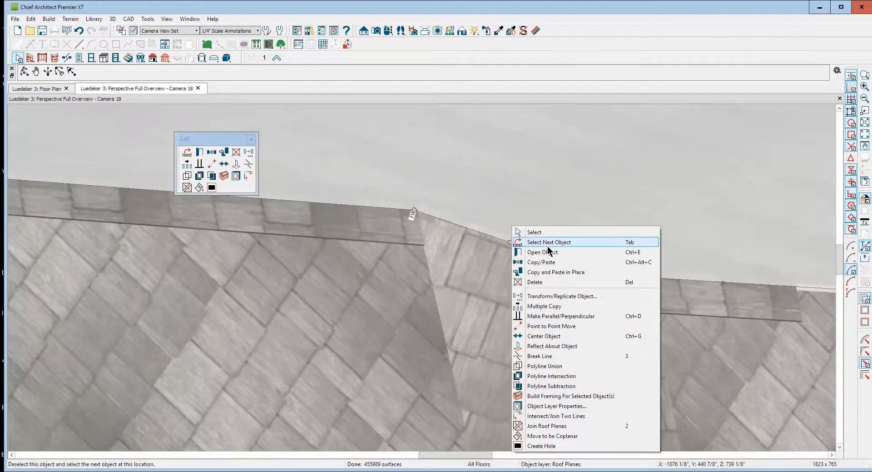
left_click(524, 426)
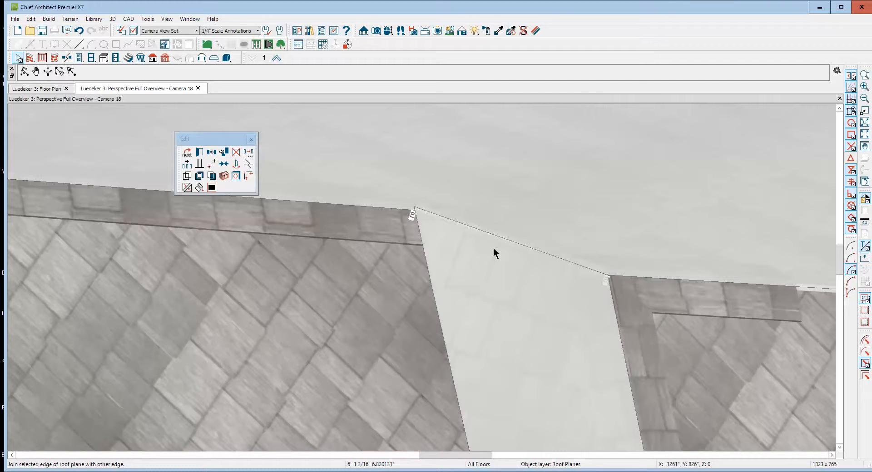
left_click(493, 249)
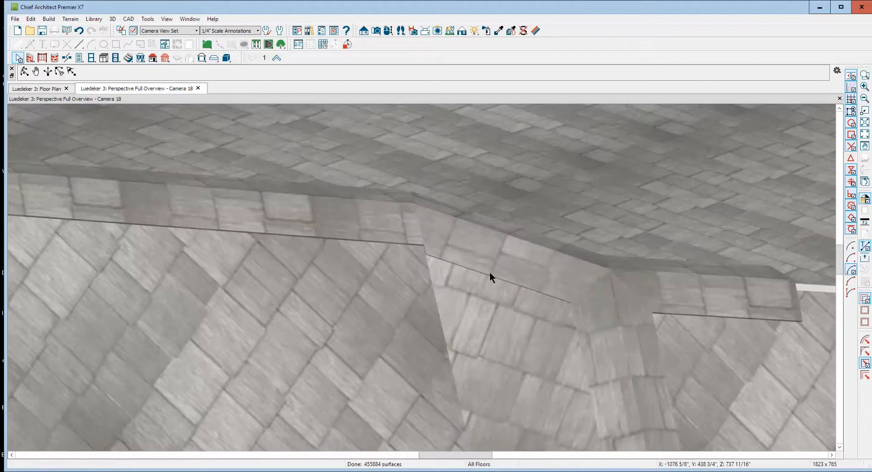
Join the narrow roof plane's left edge to the adjacent large roof plane along the full shared side.
right_click(460, 350)
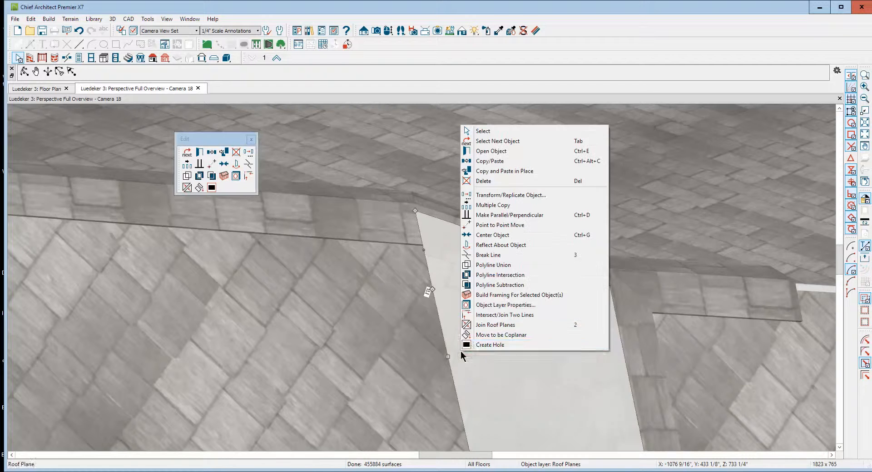
left_click(473, 325)
left_click(435, 370)
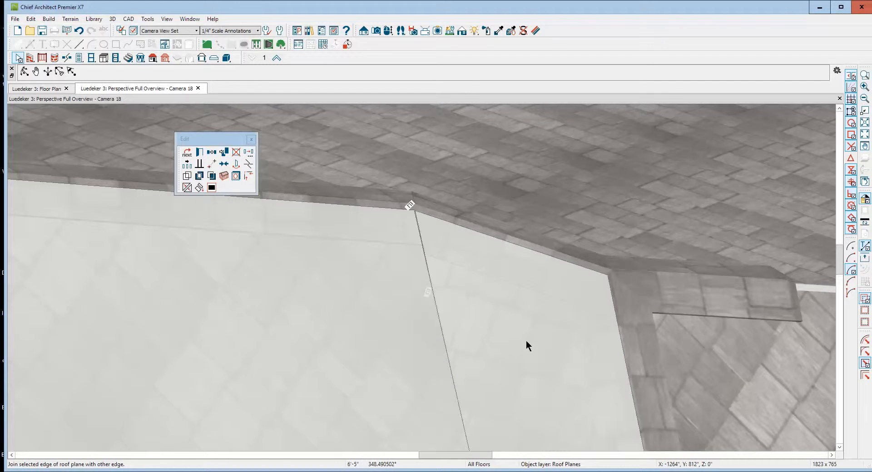
left_click(526, 340)
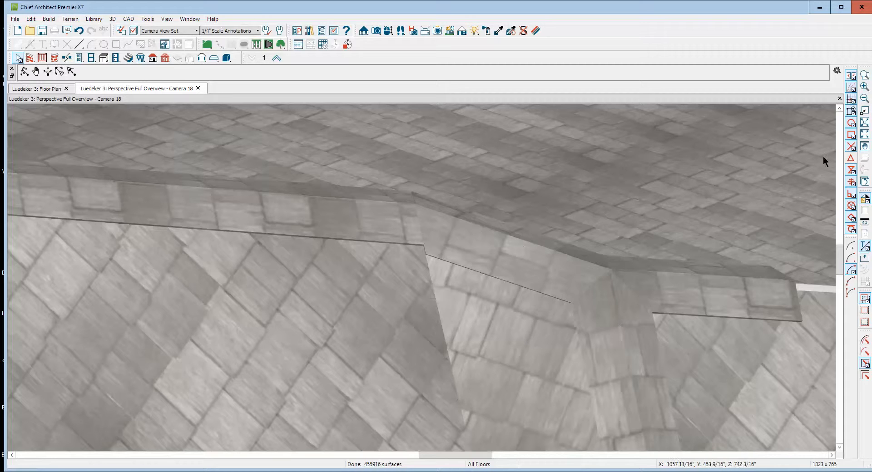
Select the roof plane on the narrow plane's other side, pull its ridge edge's left intermediate corner inward, and merge the right one into the end corner.
left_click(867, 136)
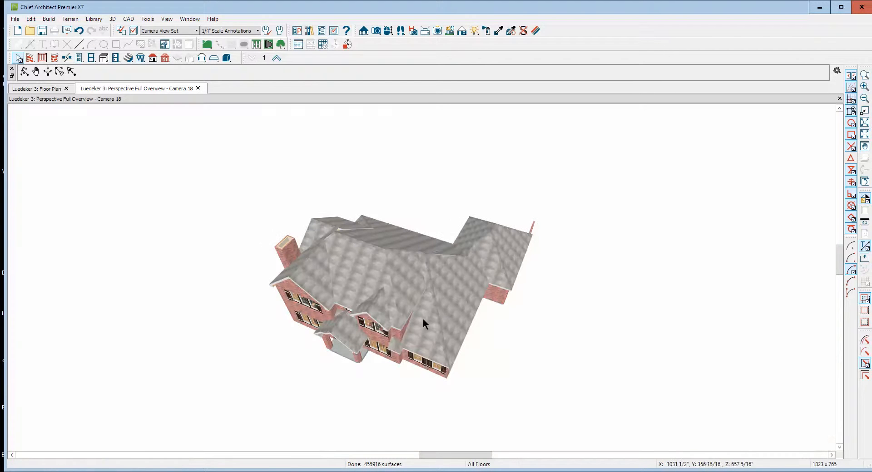
left_click(24, 71)
left_click_drag(309, 314, 457, 297)
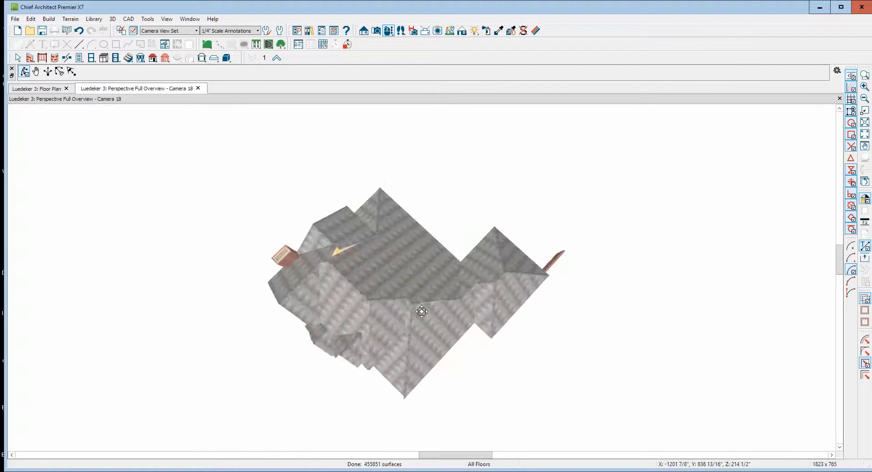
scroll(432, 306, "up", 4)
scroll(431, 309, "up", 5)
key("space")
left_click(445, 293)
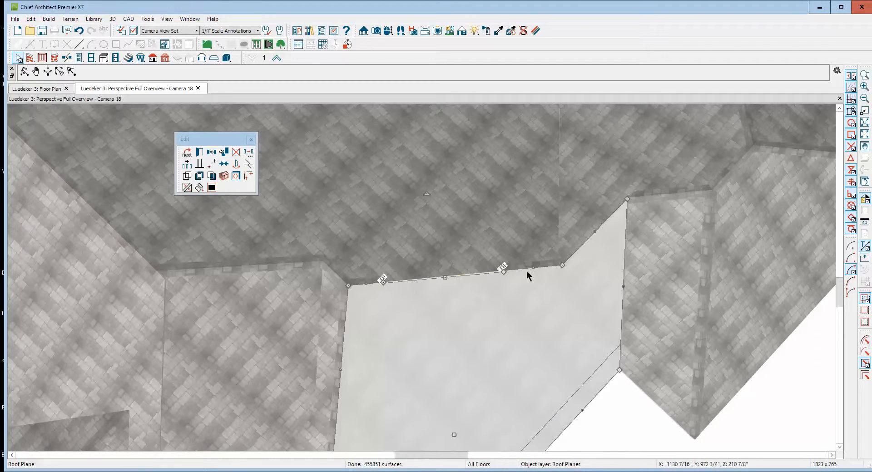
left_click_drag(383, 278, 370, 310)
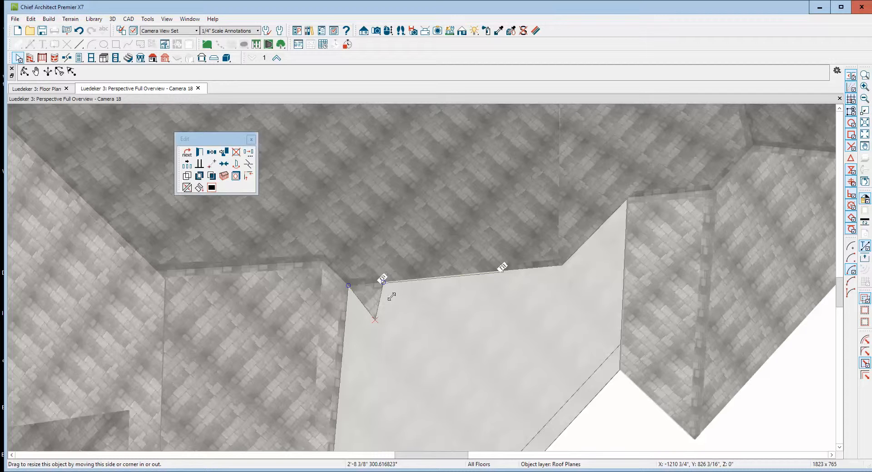
left_click_drag(391, 296, 391, 296)
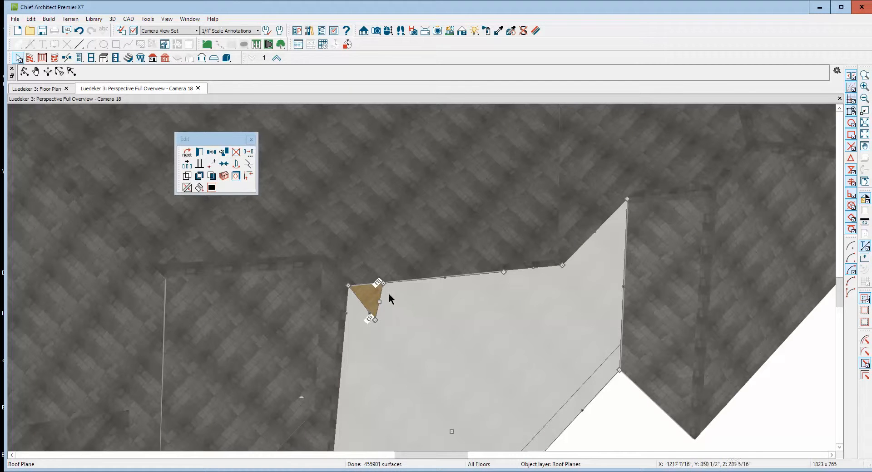
left_click_drag(504, 272, 561, 266)
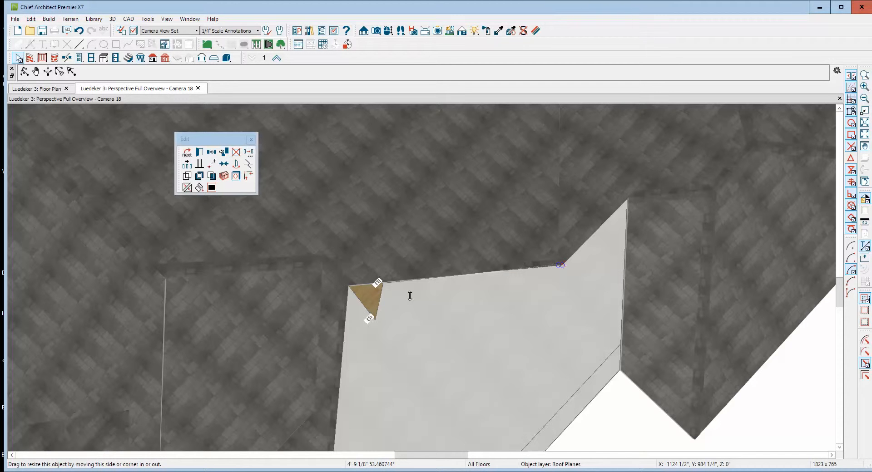
Merge the ridge edge's remaining intermediate points into its right end corner, suppressing the roof pitch or height message for the session and declining the change.
left_click_drag(403, 305, 478, 349)
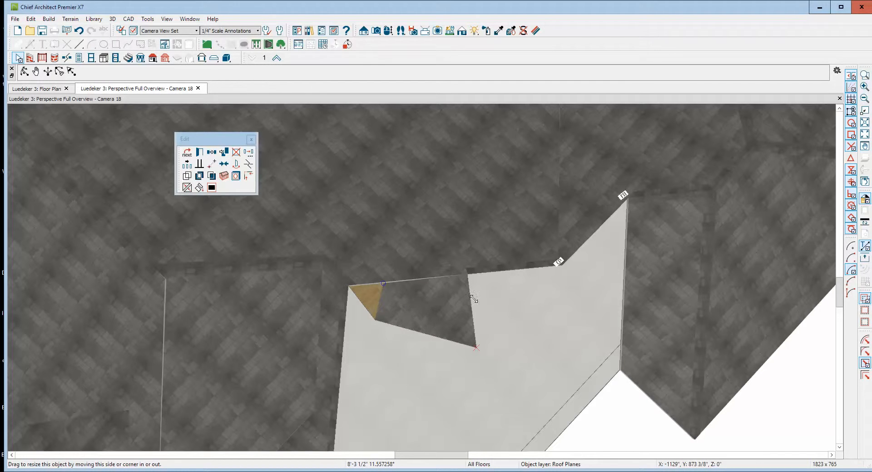
left_click_drag(479, 292, 559, 264)
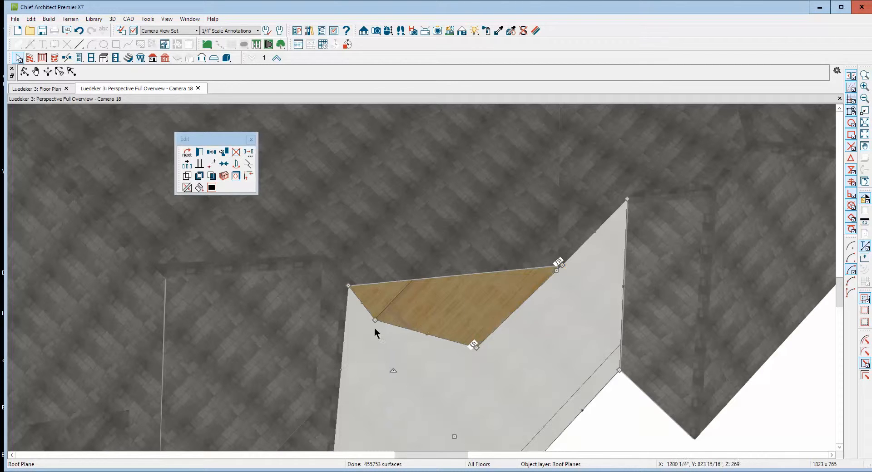
left_click_drag(474, 347, 561, 268)
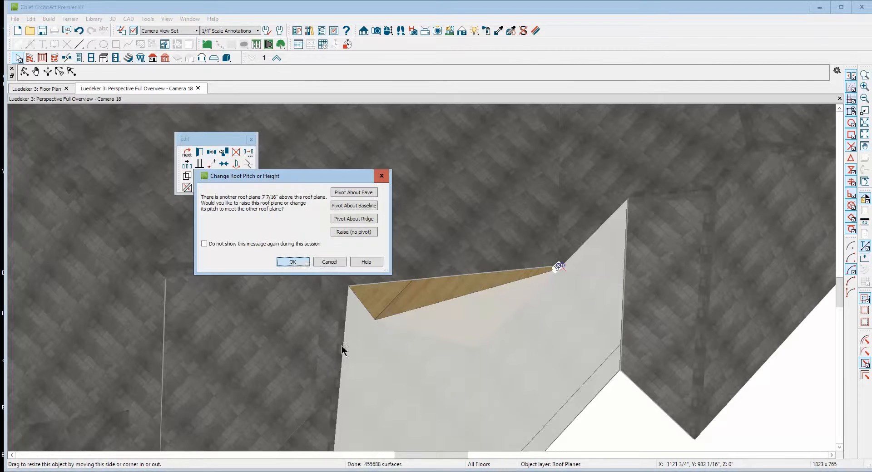
left_click(224, 246)
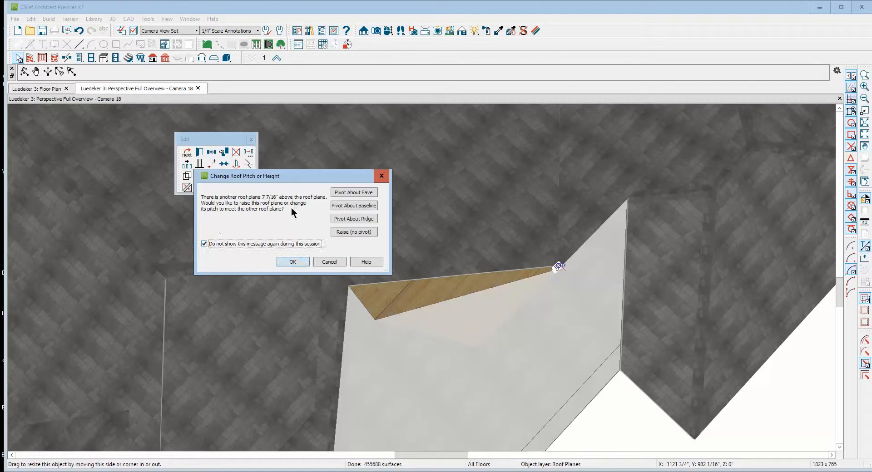
left_click(329, 259)
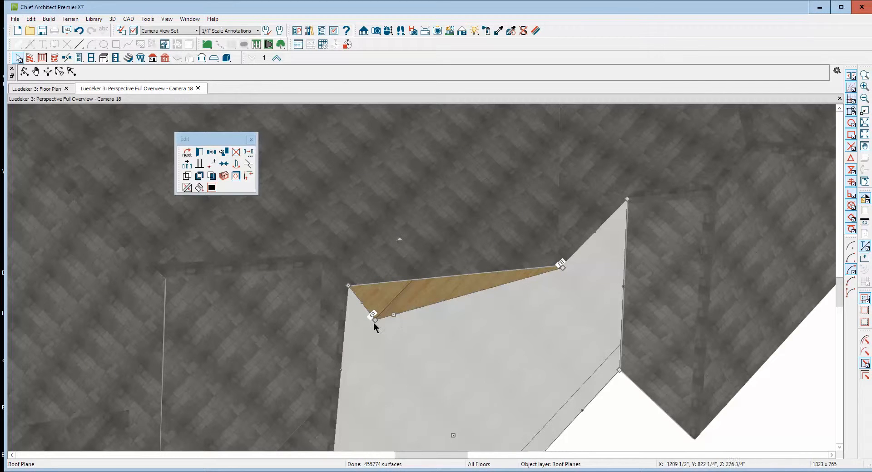
left_click_drag(375, 320, 562, 267)
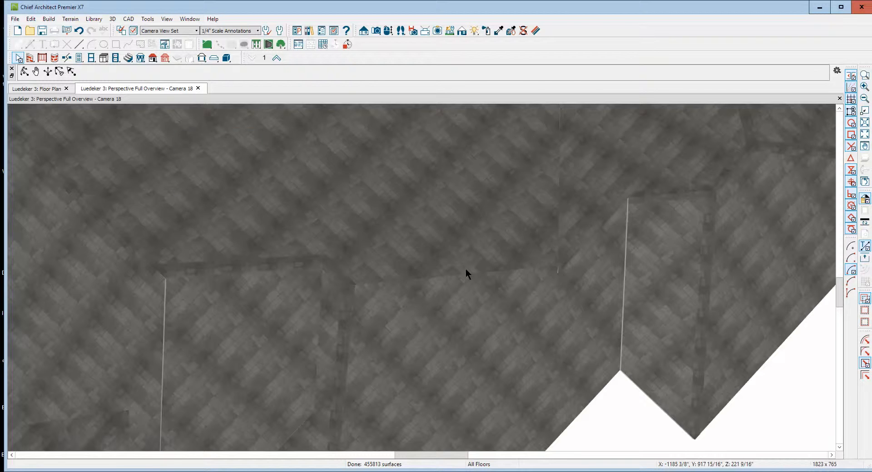
Join the large upper roof plane's lower edge to the straightened ridge edge of the roof plane below it.
right_click(464, 268)
left_click(498, 243)
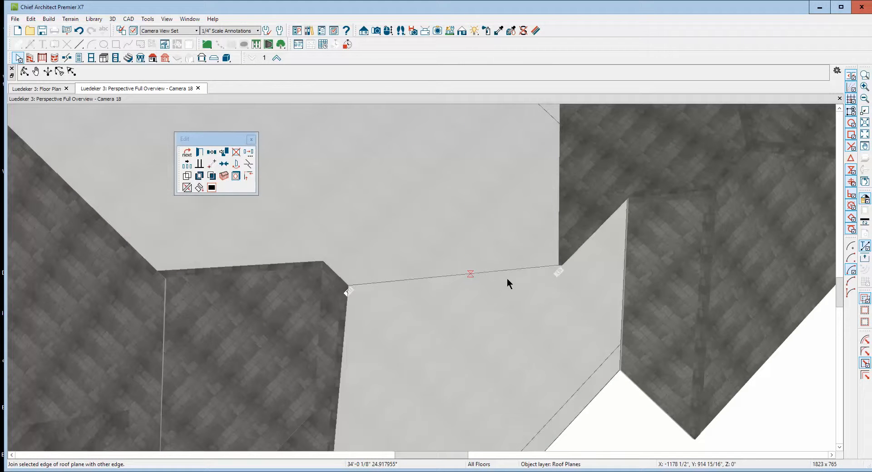
left_click(507, 279)
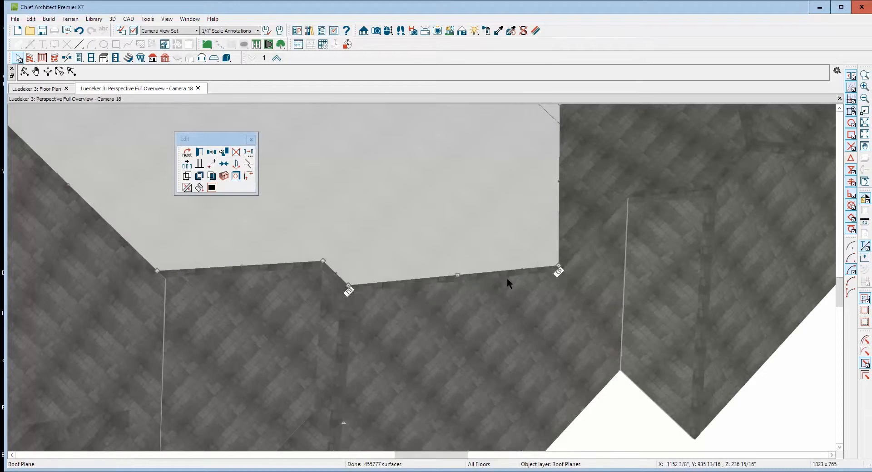
Join the small roof plane's long left edge to the large lower roof plane beside it.
scroll(506, 278, "down", 3)
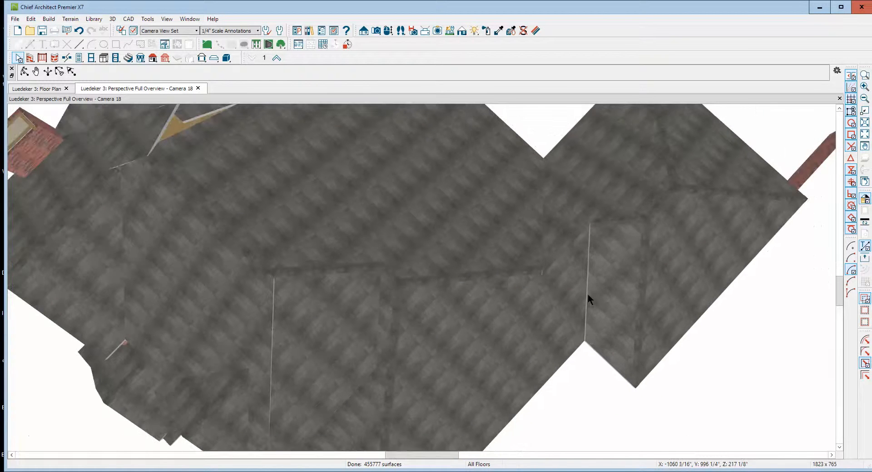
left_click(587, 297)
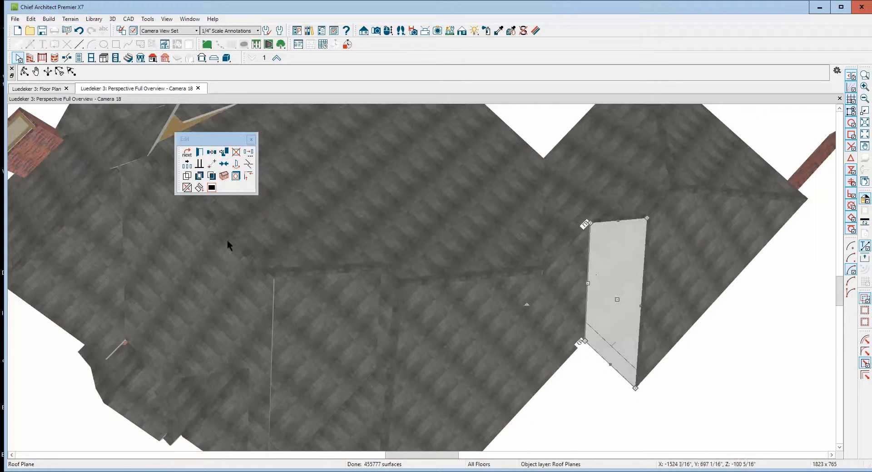
left_click(187, 187)
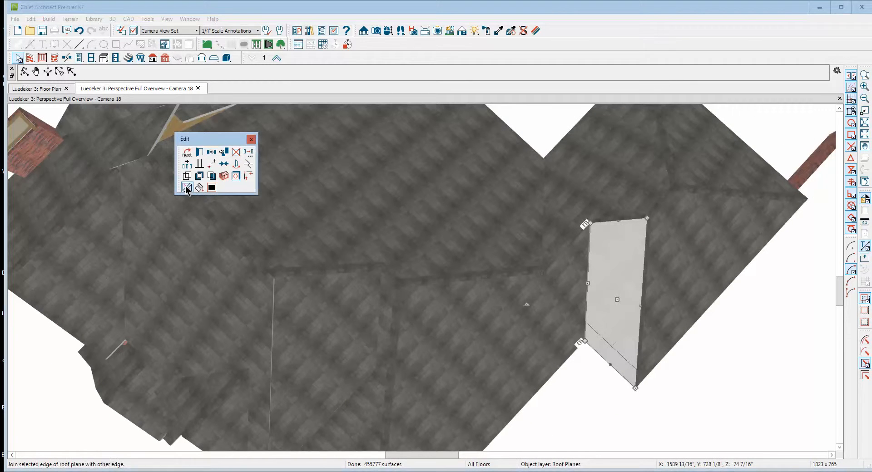
left_click(576, 302)
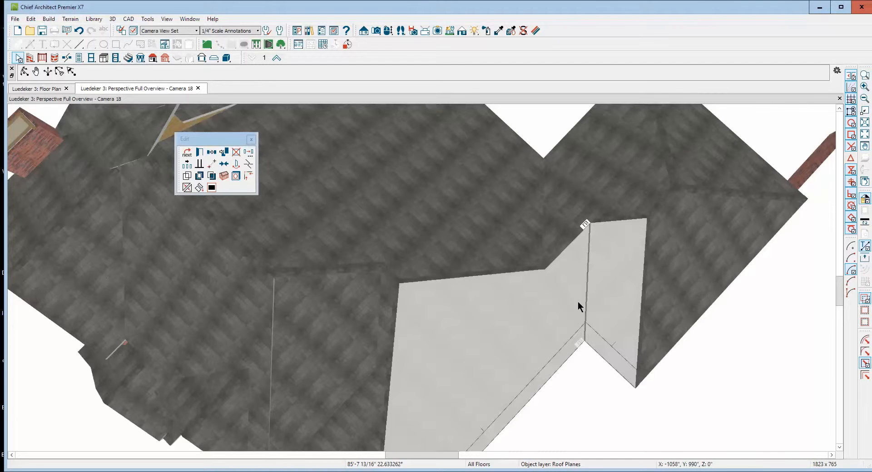
Join the irregular left roof plane's long right edge to the adjacent roof plane along the remaining straight gap.
scroll(562, 291, "down", 2)
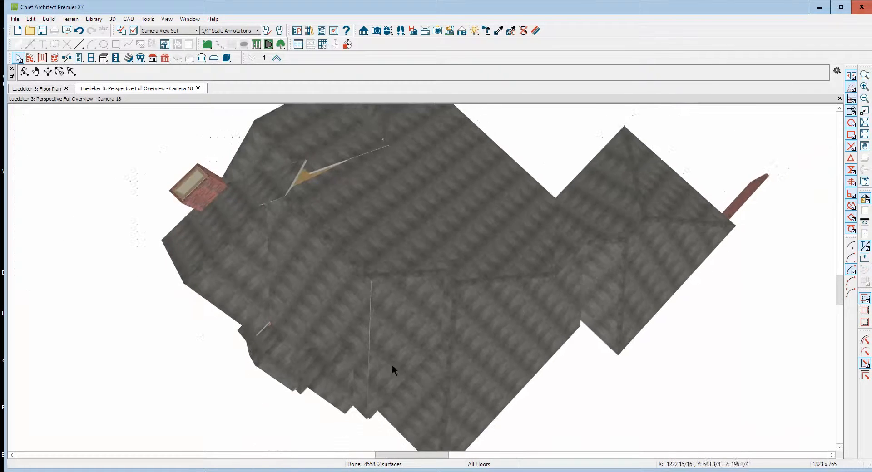
scroll(368, 351, "up", 3)
left_click(374, 345)
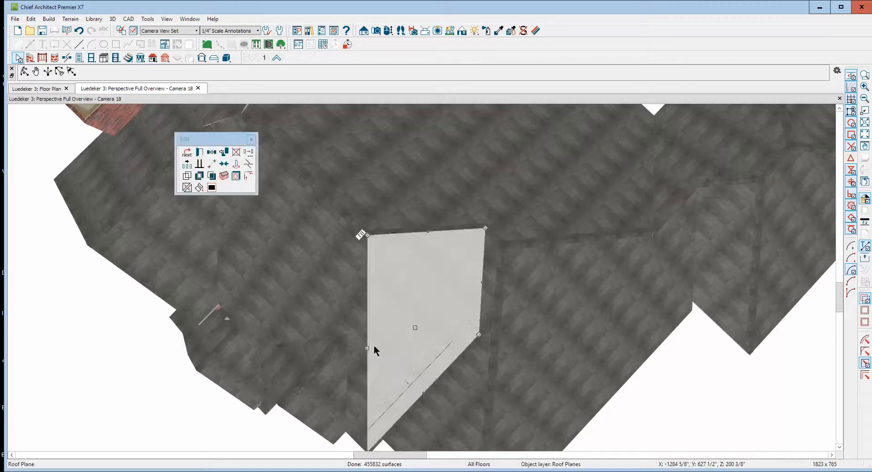
left_click(361, 336)
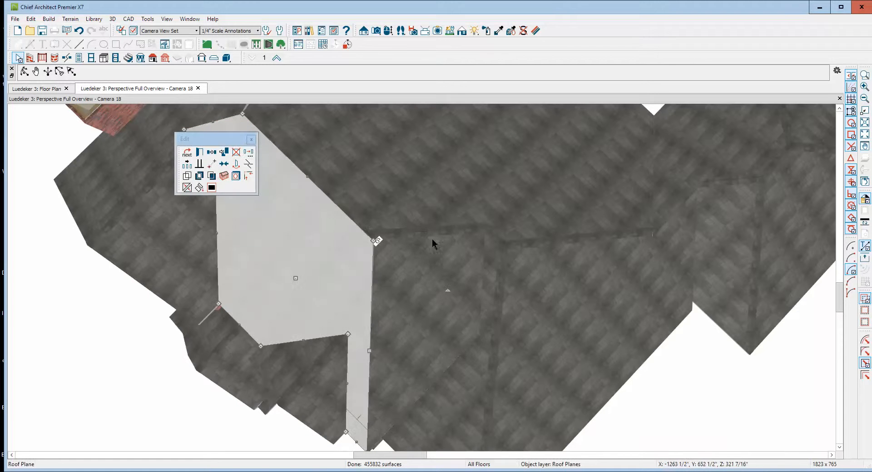
left_click(186, 188)
left_click(381, 336)
left_click(376, 340)
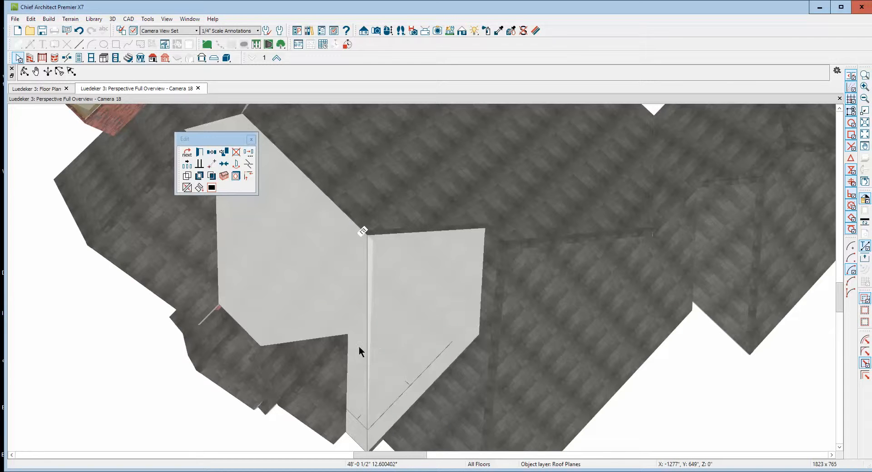
left_click(364, 358)
key("Escape")
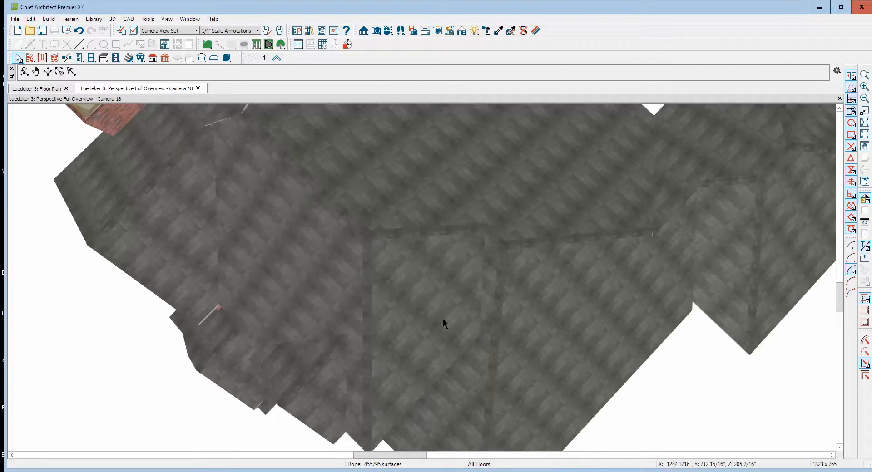
scroll(459, 317, "down", 1)
scroll(460, 318, "down", 2)
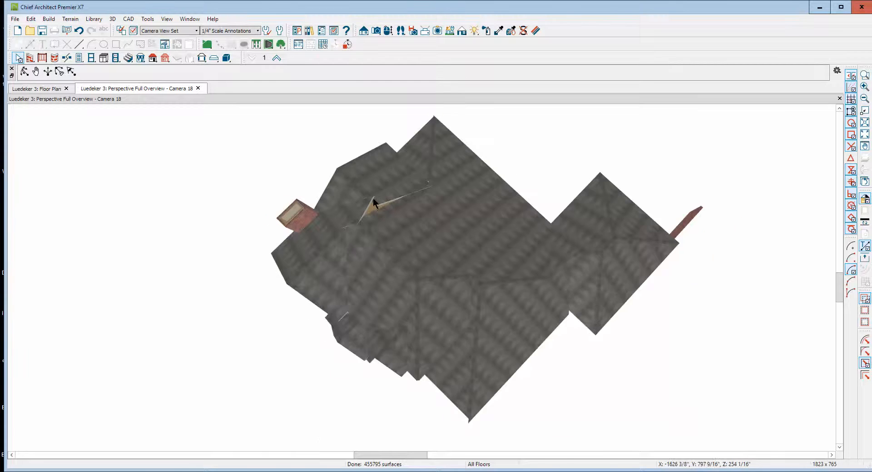
scroll(370, 199, "up", 2)
scroll(370, 198, "up", 2)
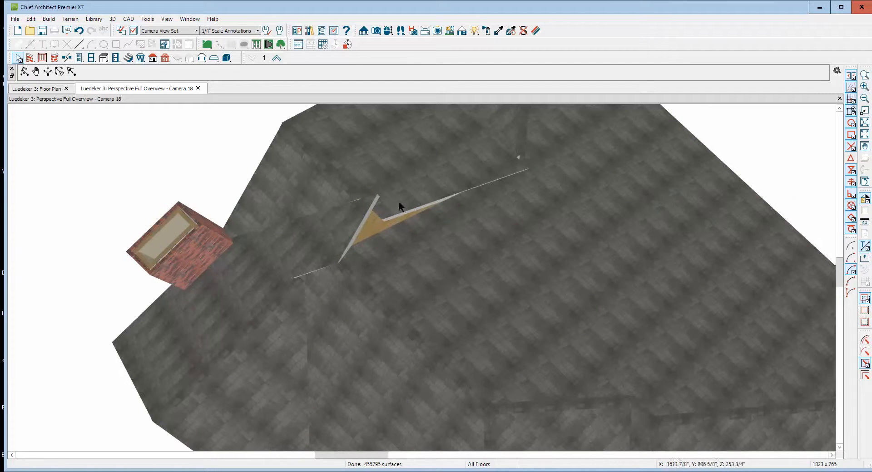
left_click(428, 192)
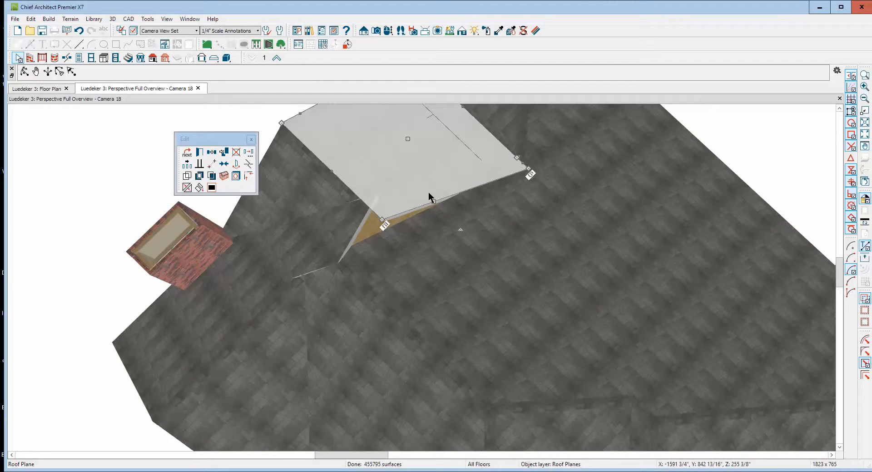
double_click(435, 219)
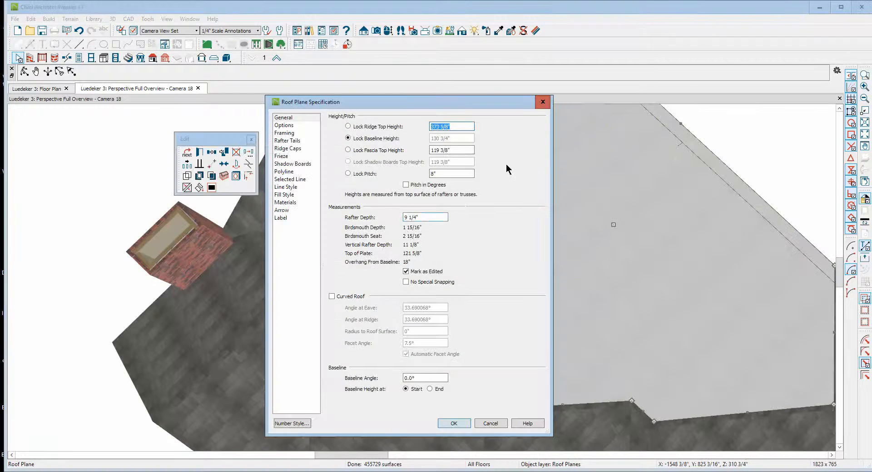
left_click(542, 102)
left_click(353, 233)
key("Delete")
scroll(379, 261, "down", 3)
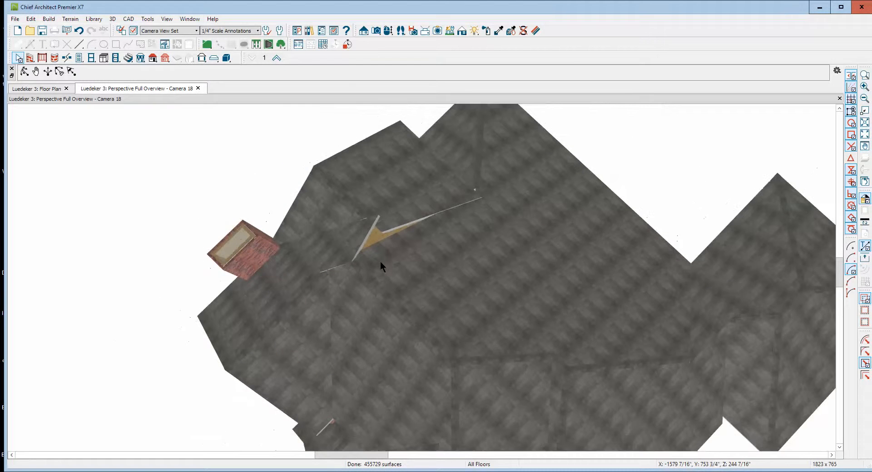
Switch to the floor plan, activate the Roof Annotations set, and display floor 2.
key("ctrl+Tab")
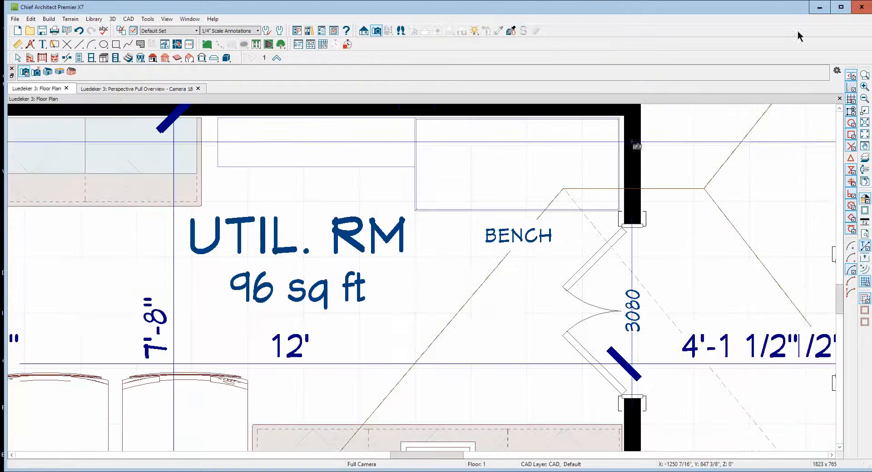
left_click(864, 123)
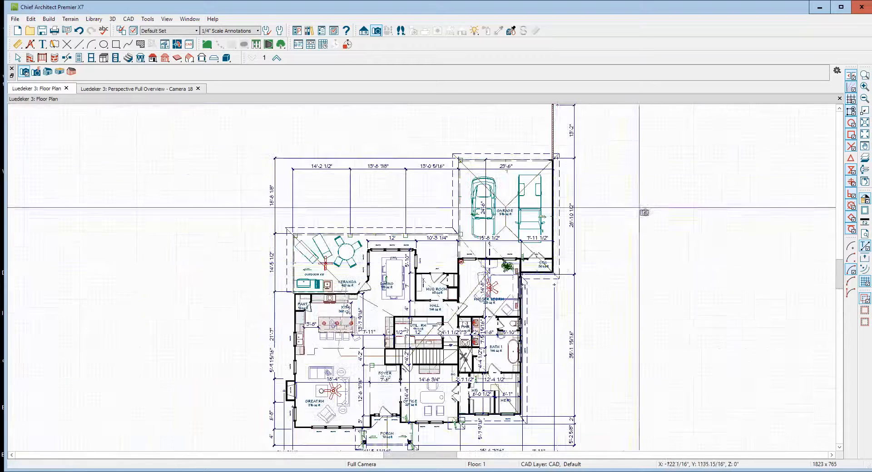
scroll(333, 417, "up", 5)
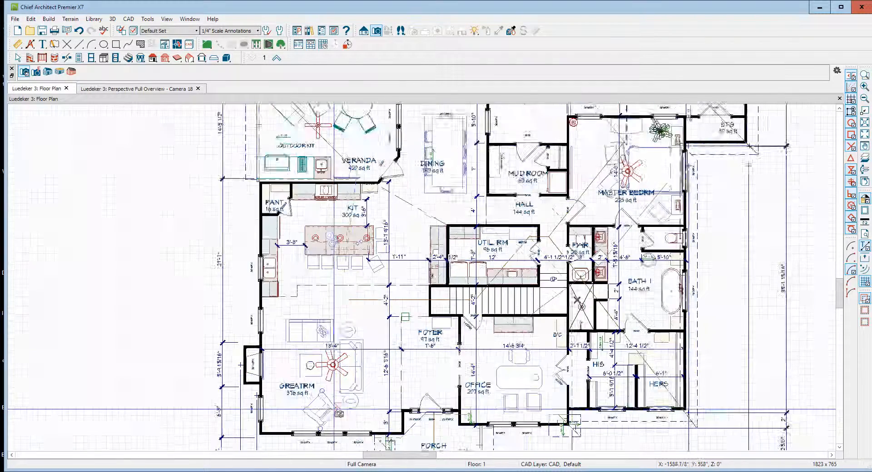
scroll(357, 345, "down", 3)
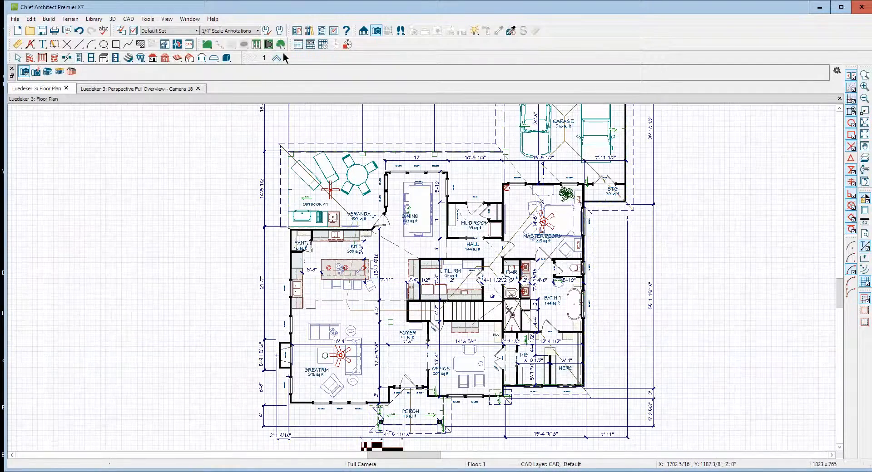
left_click(258, 30)
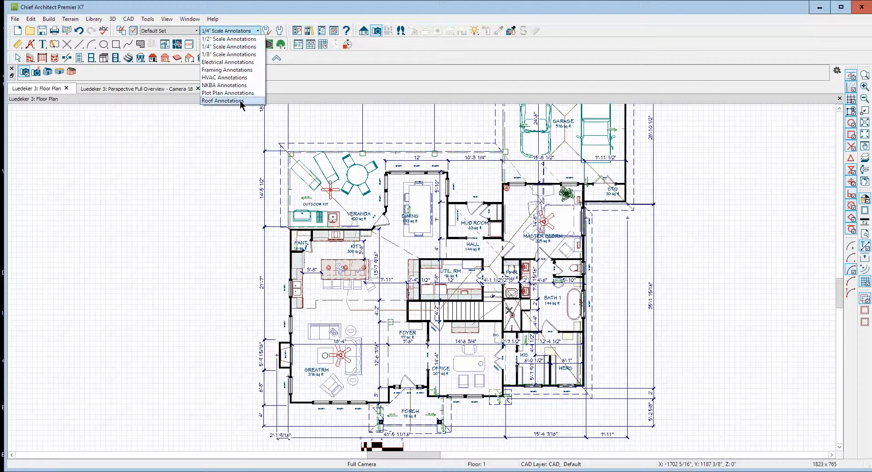
left_click(241, 101)
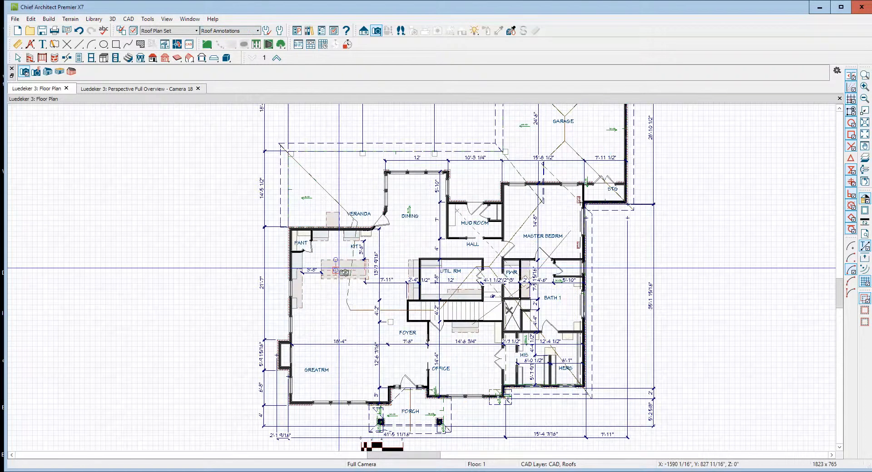
key("space")
scroll(338, 312, "up", 3)
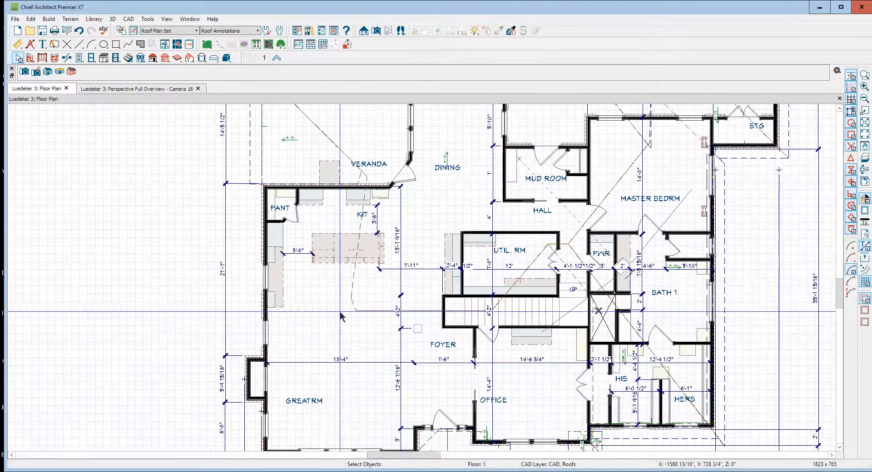
scroll(337, 297, "down", 2)
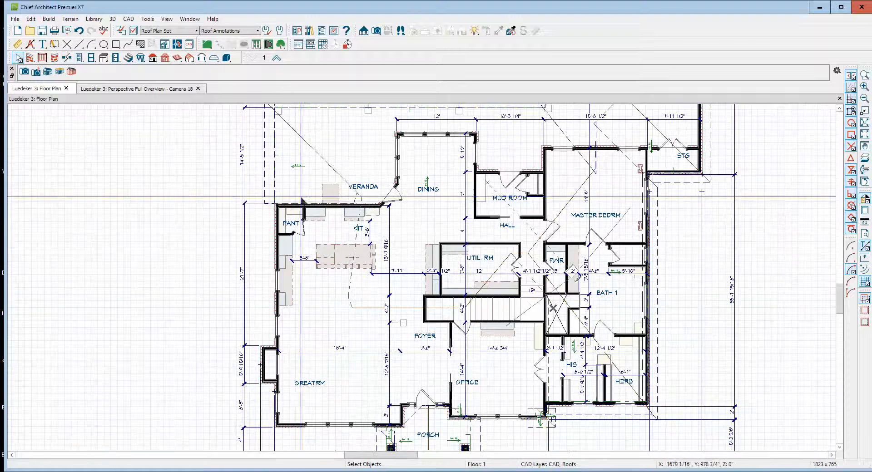
left_click(277, 58)
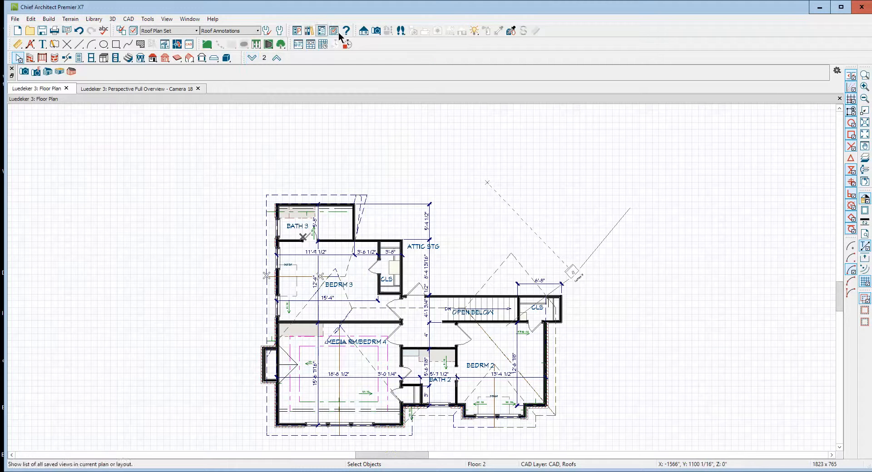
In the perspective overview, merge the large right roof plane's projecting lower corner into its neighboring corner at the valley.
left_click(376, 31)
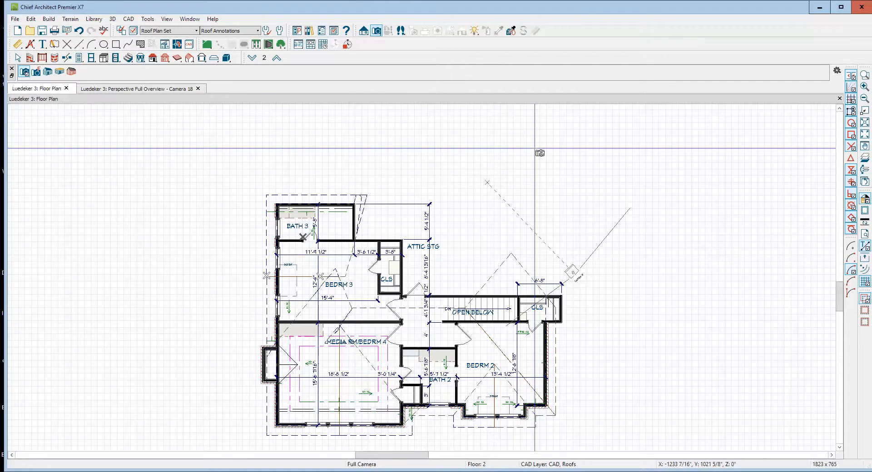
left_click(534, 148)
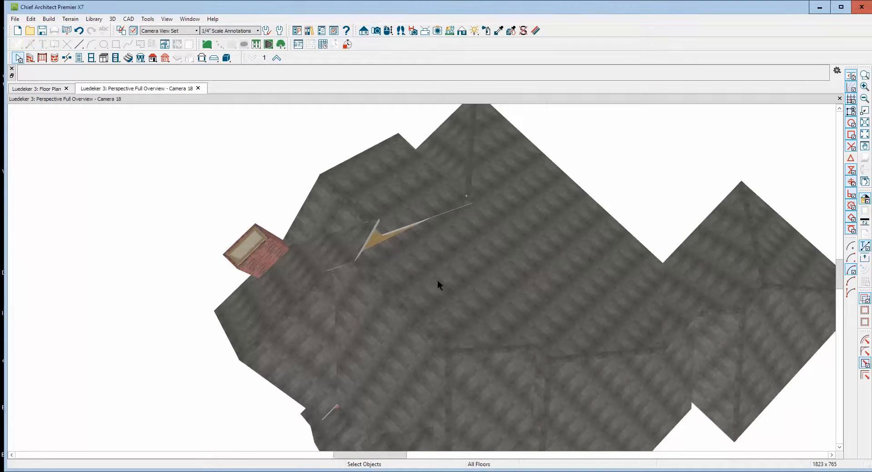
left_click(388, 30)
left_click_drag(458, 289, 640, 244)
key("space")
scroll(611, 338, "up", 5)
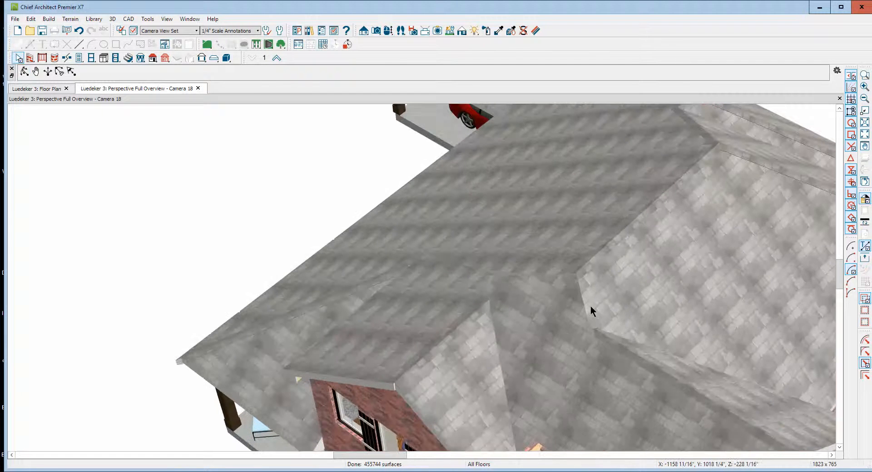
left_click(592, 316)
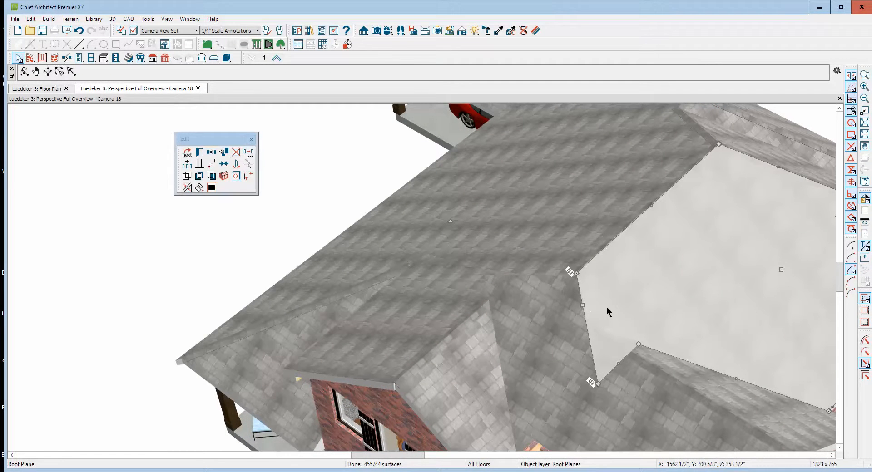
key("Escape")
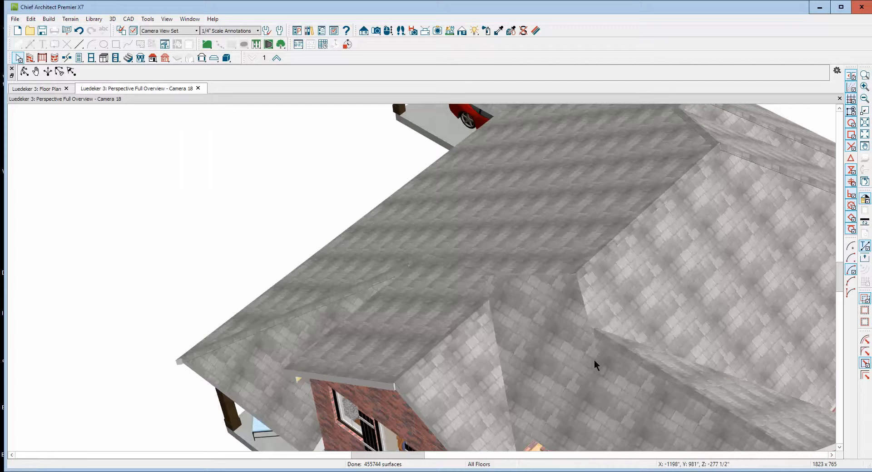
left_click(634, 313)
left_click_drag(603, 386, 638, 343)
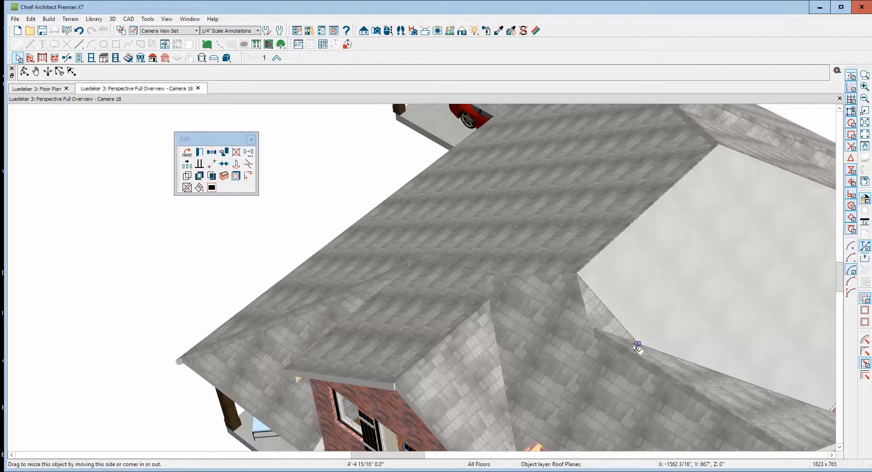
left_click_drag(638, 348, 637, 349)
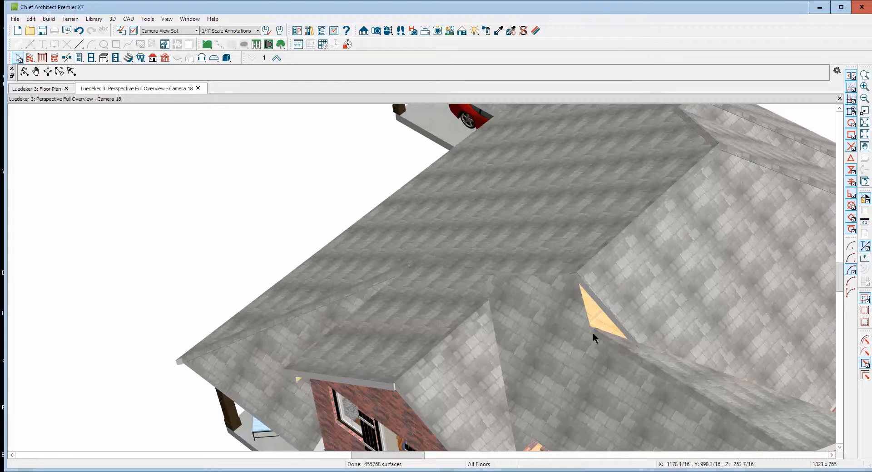
Select the roof plane on the opening's other side and merge its surplus lower corner into the corner just above it.
left_click(616, 319)
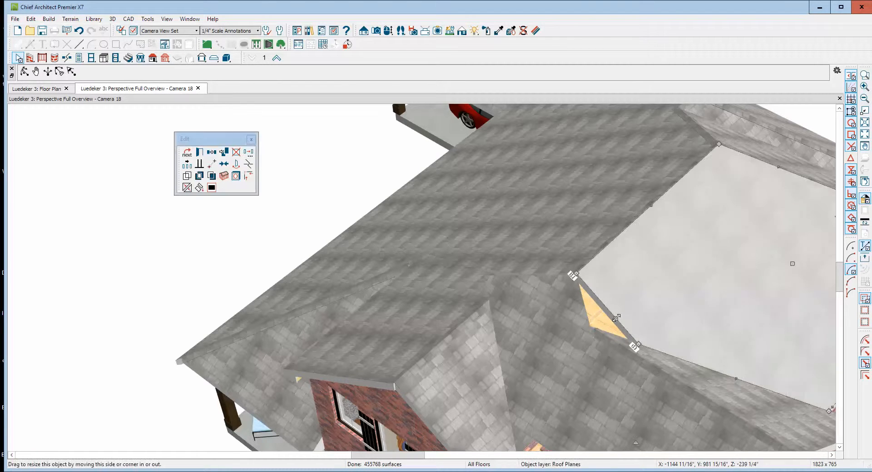
left_click(581, 313)
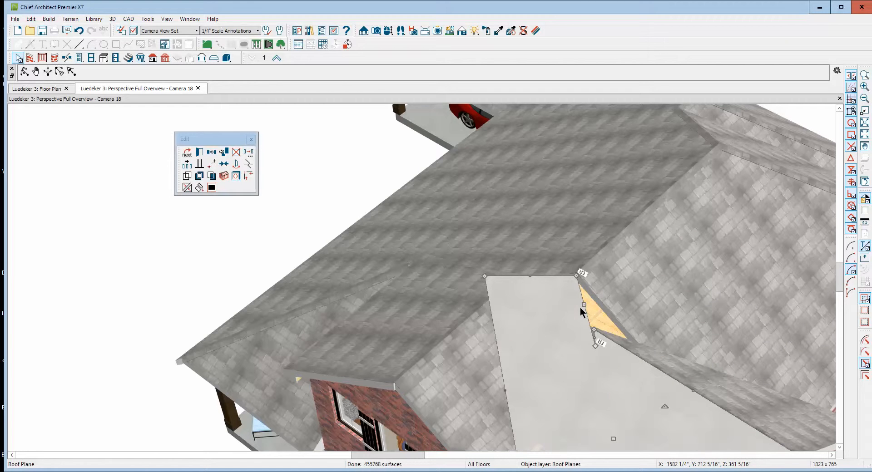
scroll(602, 366, "up", 2)
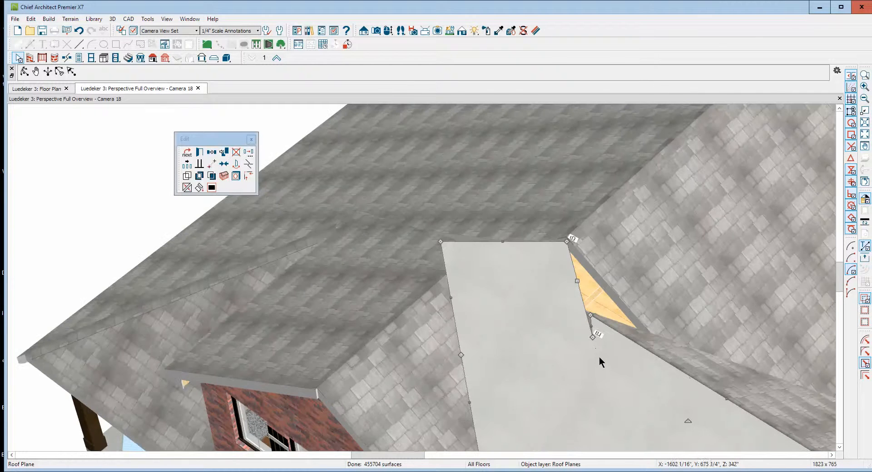
left_click_drag(594, 338, 590, 318)
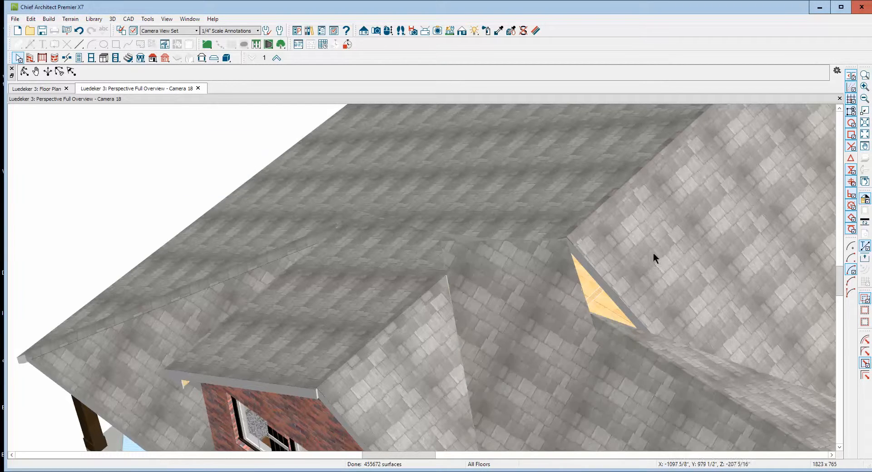
Join the large right roof plane's short edge at the triangular opening to the facing edge of the adjacent roof plane.
right_click(616, 282)
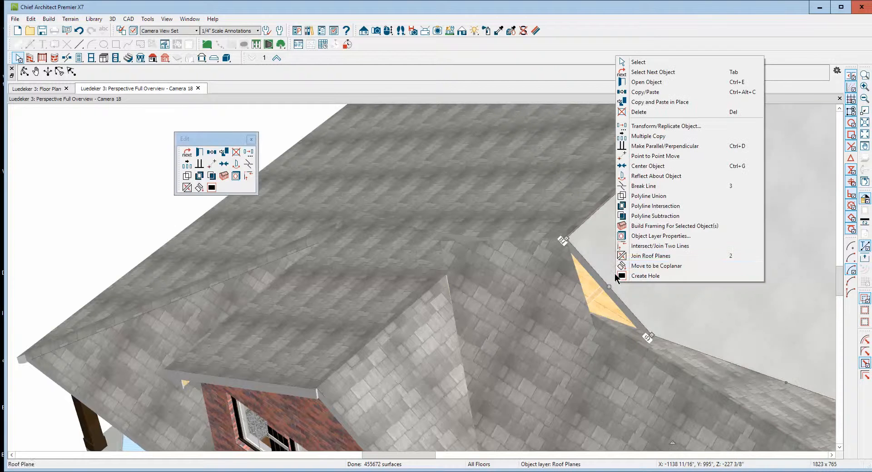
left_click(620, 256)
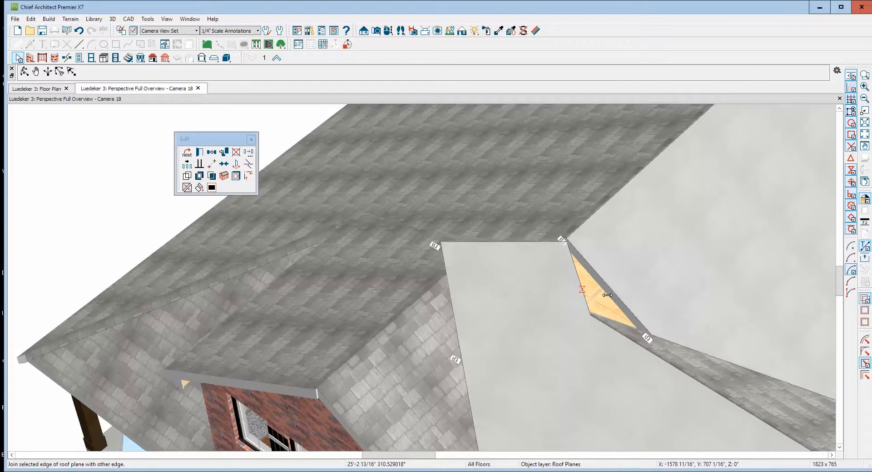
left_click(607, 295)
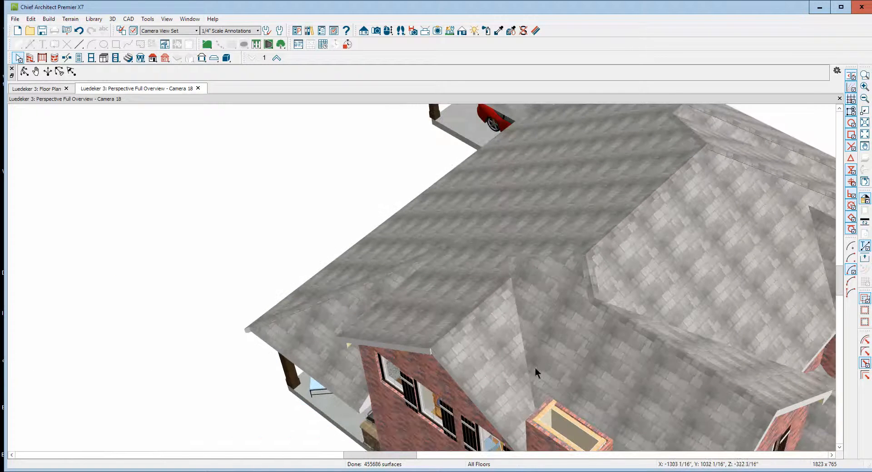
Join the roof plane behind the chimney to the gable's adjoining roof plane along their shared valley edge.
left_click(530, 334)
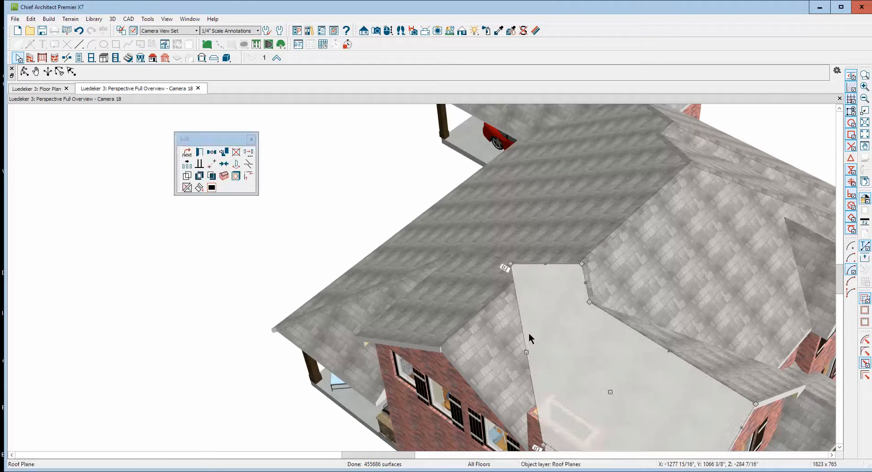
left_click(187, 187)
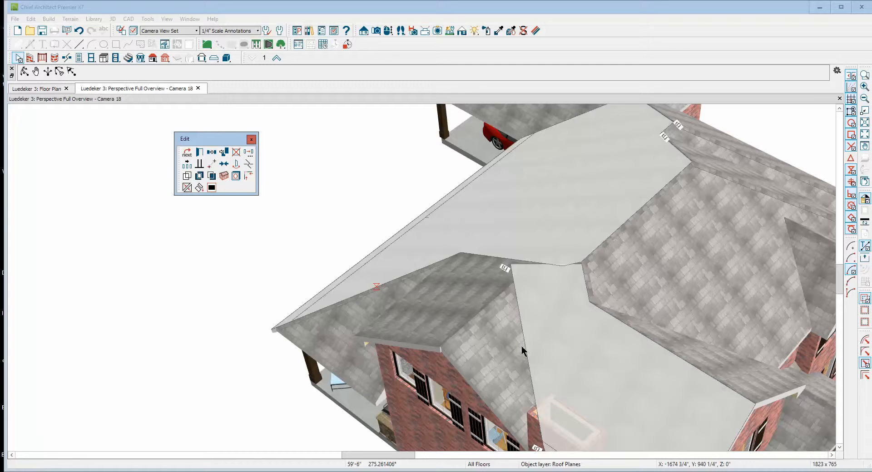
left_click(526, 381)
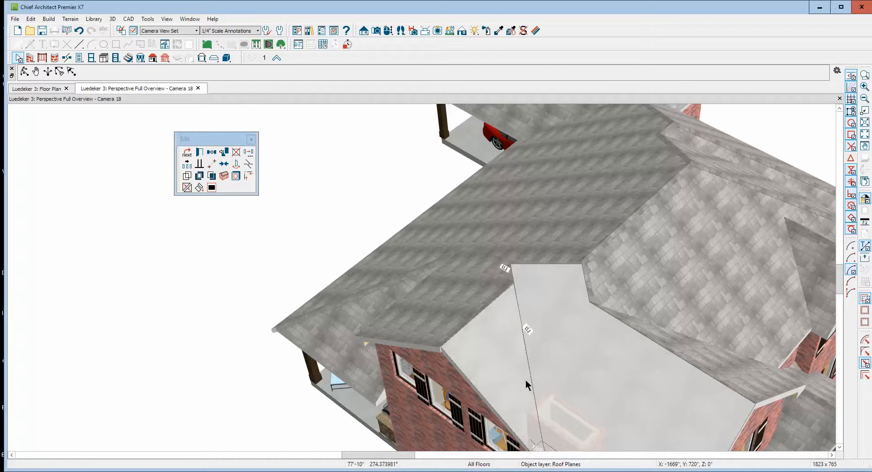
left_click(529, 296)
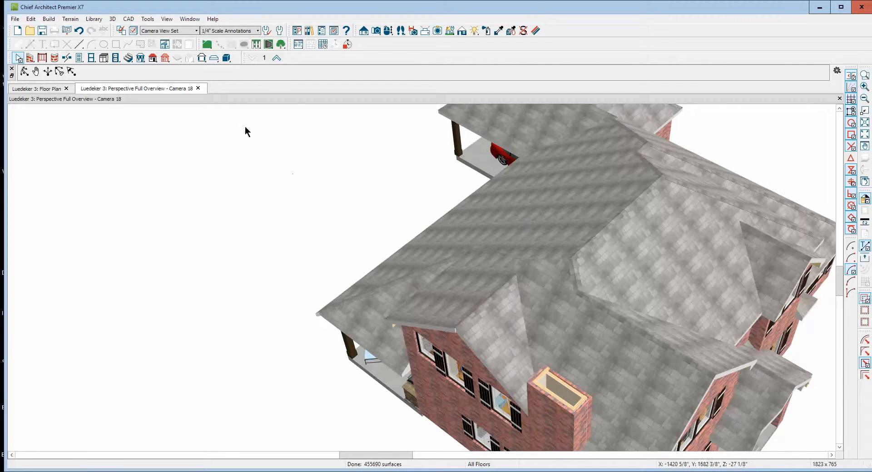
Delete the gable's left roof plane, on the slope facing the covered patio.
left_click(24, 71)
left_click_drag(406, 273, 481, 307)
left_click_drag(540, 351, 555, 243)
left_click_drag(558, 255, 581, 252)
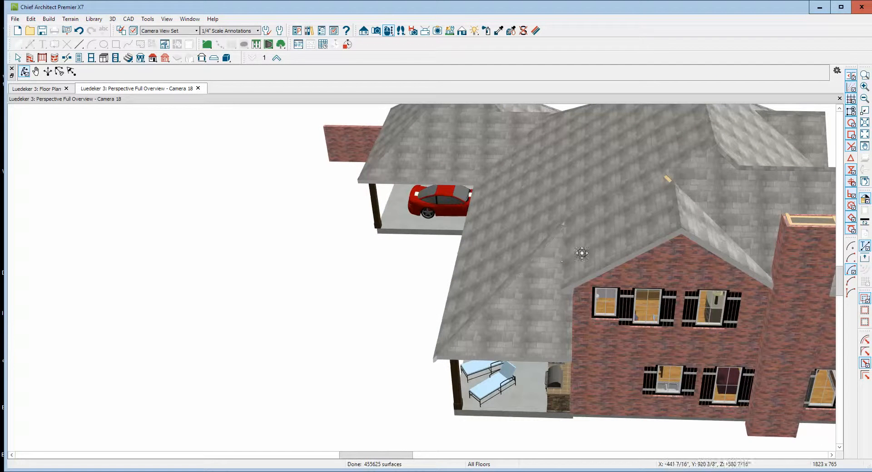
left_click(609, 242)
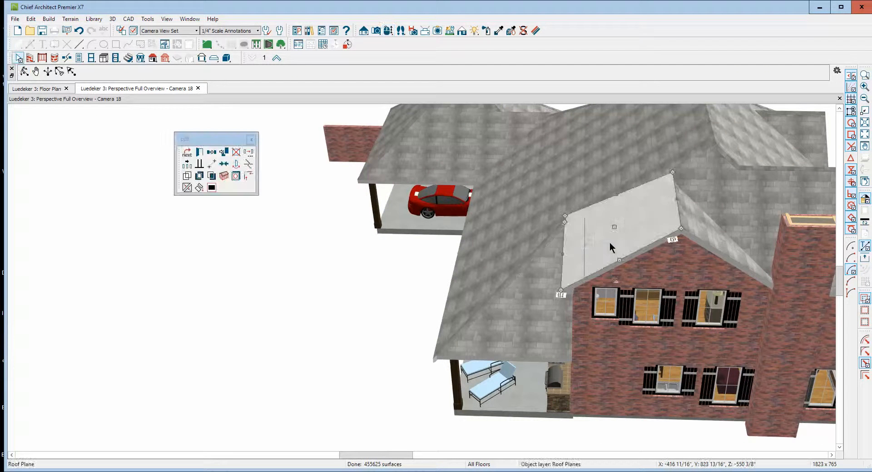
left_click(614, 179)
left_click(638, 233)
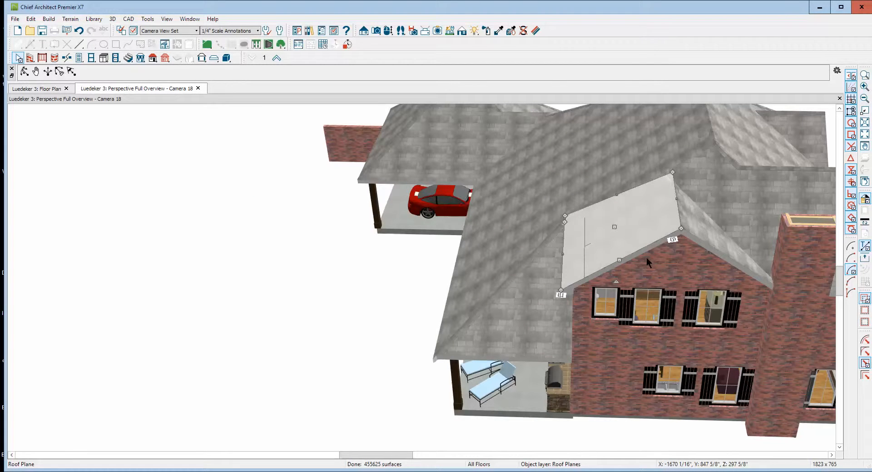
key("Delete")
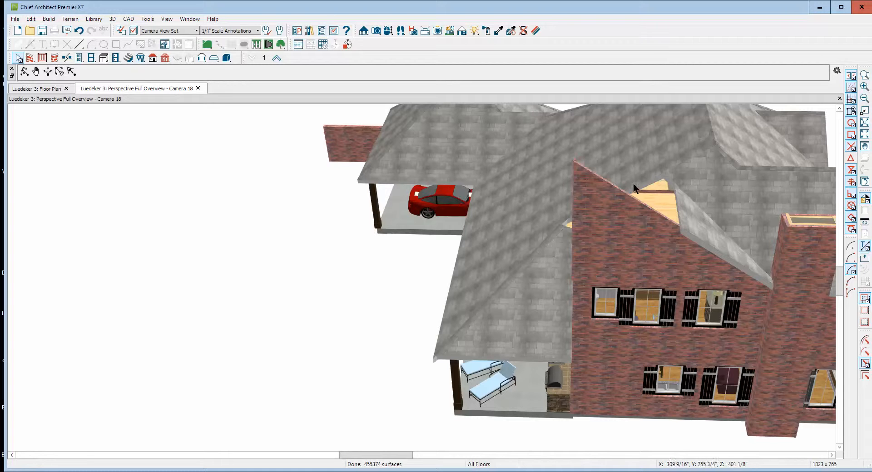
Break the main roof plane's lower edge beside the patio roof and move the new corner down to the gable's eave.
left_click(533, 222)
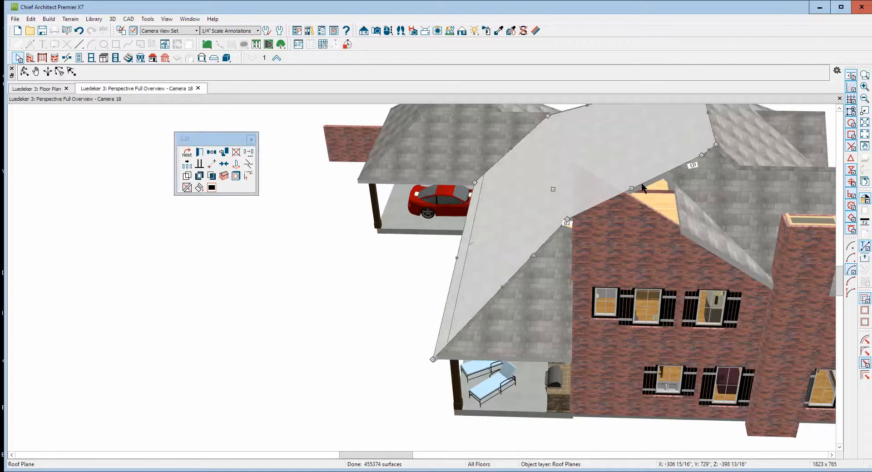
left_click(238, 175)
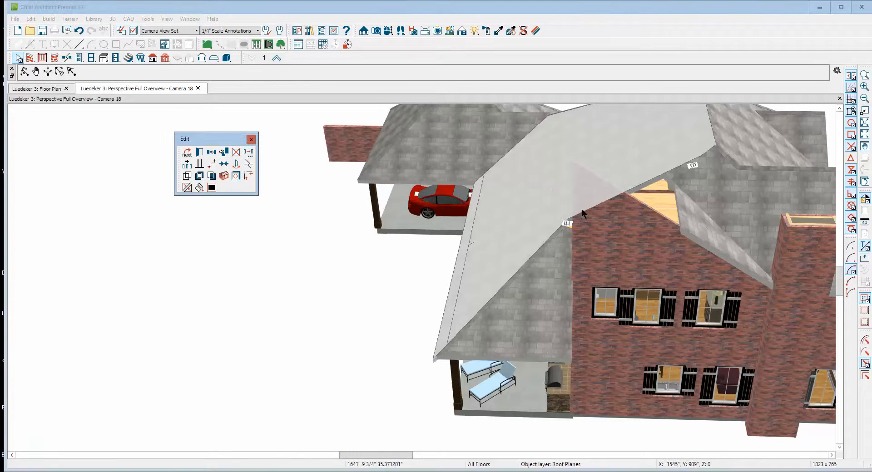
left_click(581, 213)
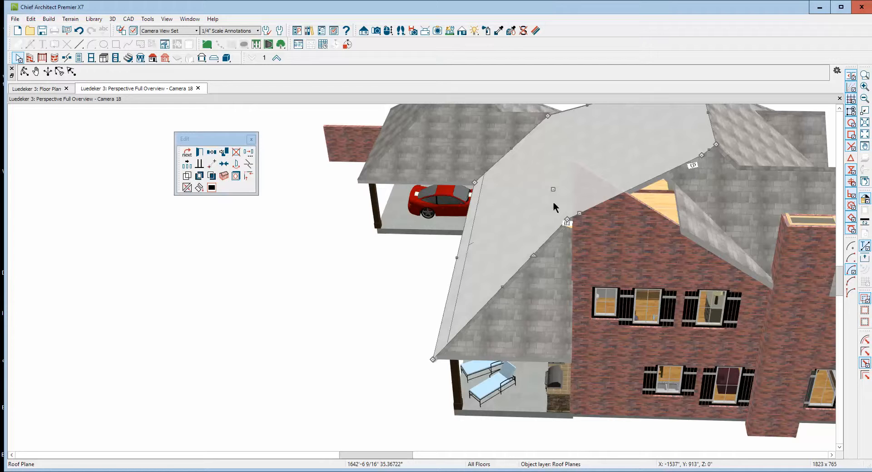
left_click(249, 165)
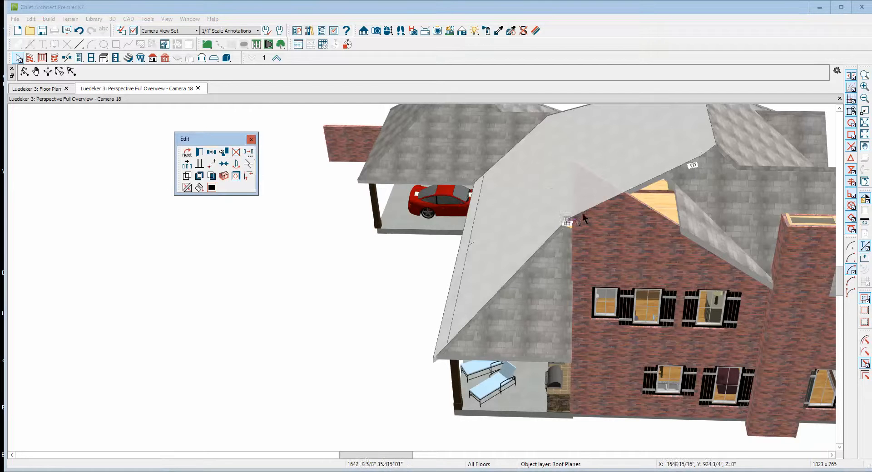
left_click(583, 213)
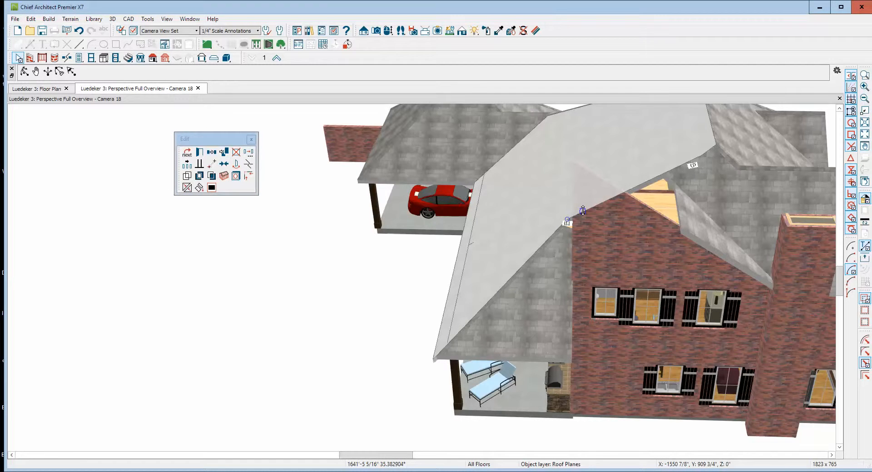
left_click(582, 211)
left_click_drag(582, 216, 579, 283)
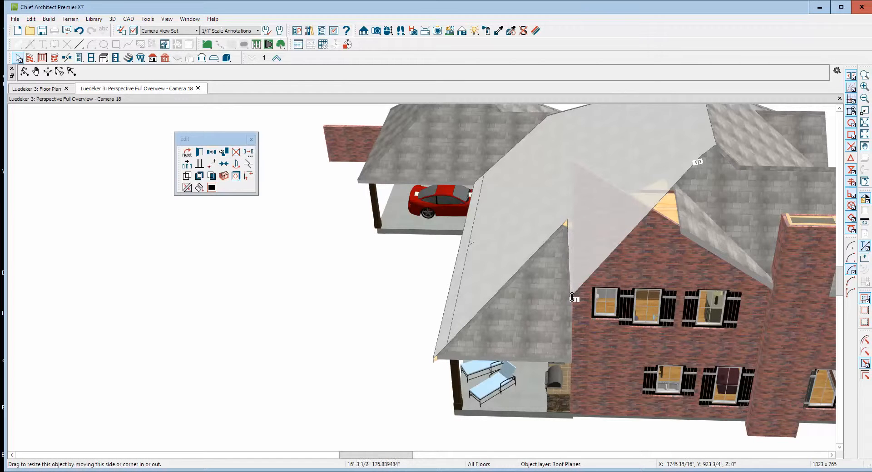
left_click_drag(568, 293, 567, 293)
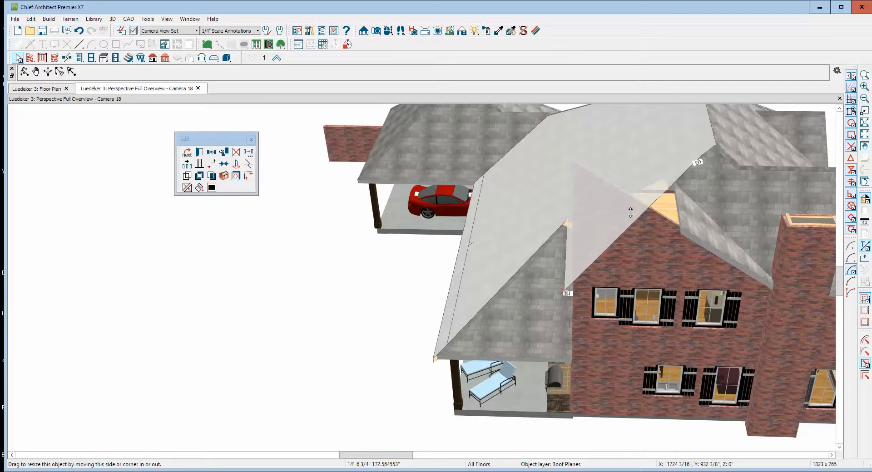
key("Escape")
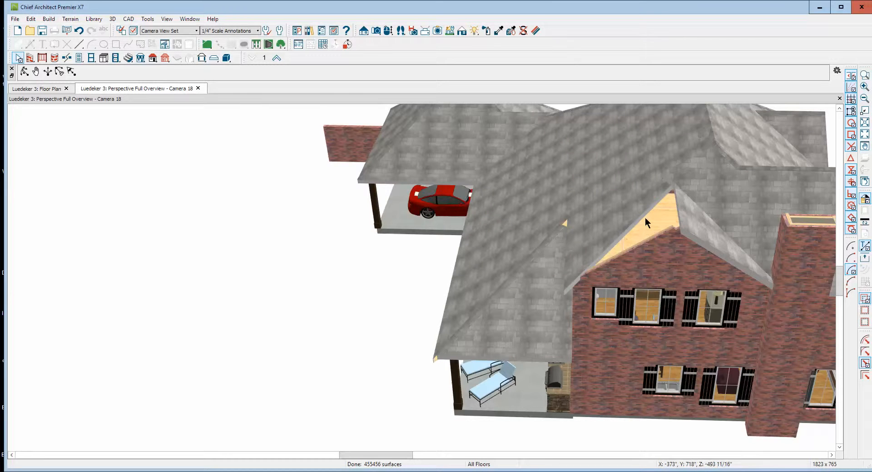
Break the main roof plane's sloping edge at the upper end of the gable ridge.
left_click(648, 209)
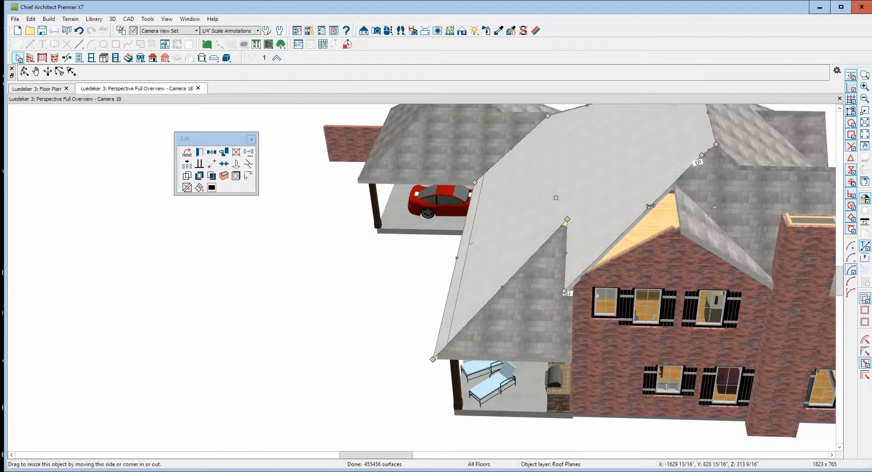
left_click(248, 165)
left_click(672, 181)
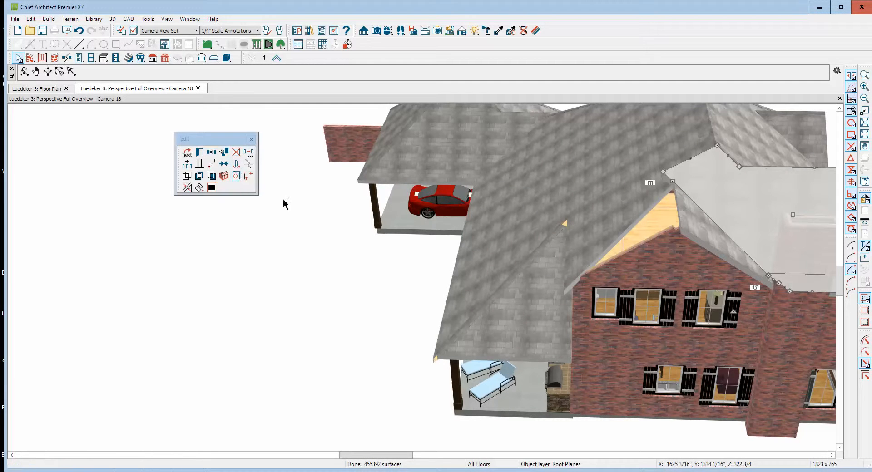
left_click(502, 199)
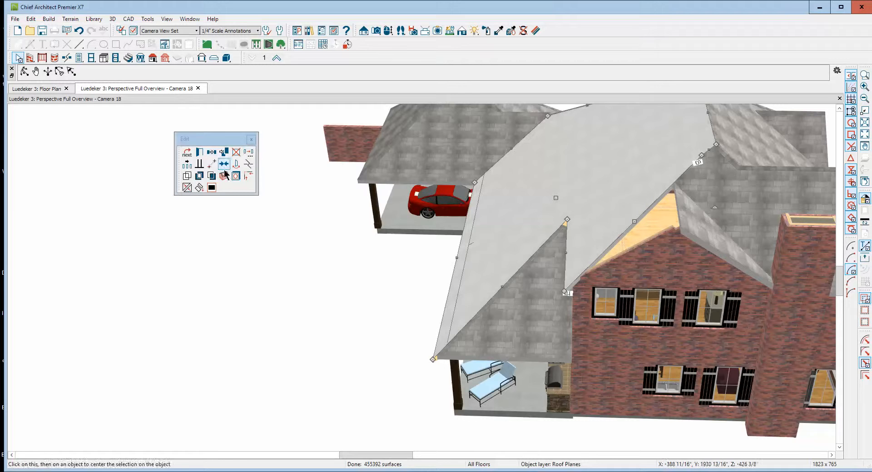
left_click(249, 164)
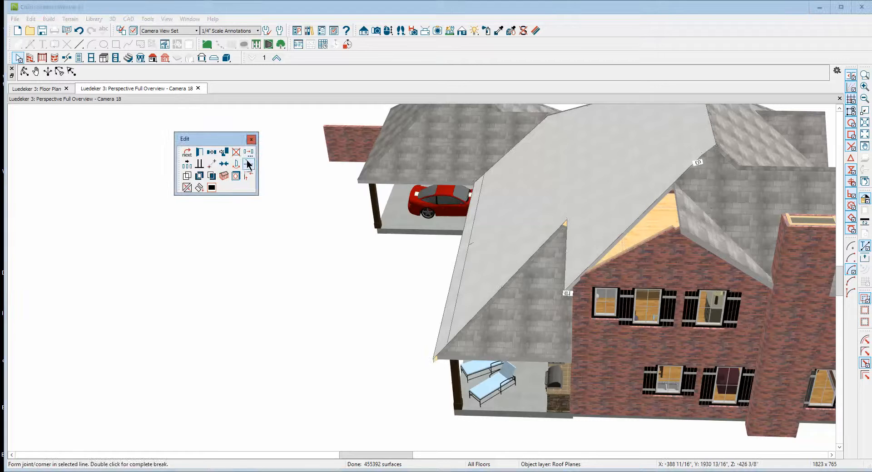
left_click(671, 182)
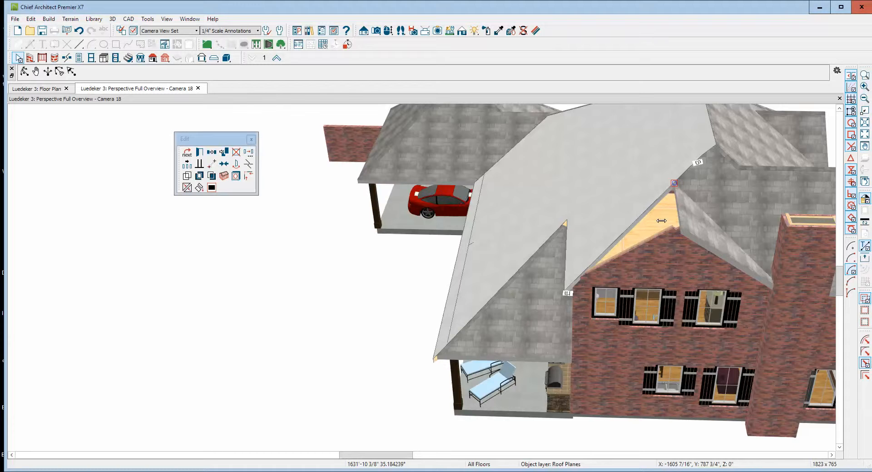
Add another break just below the ridge's upper end and move the lower edge's corner out to the gable's front peak.
left_click(248, 164)
left_click(654, 200)
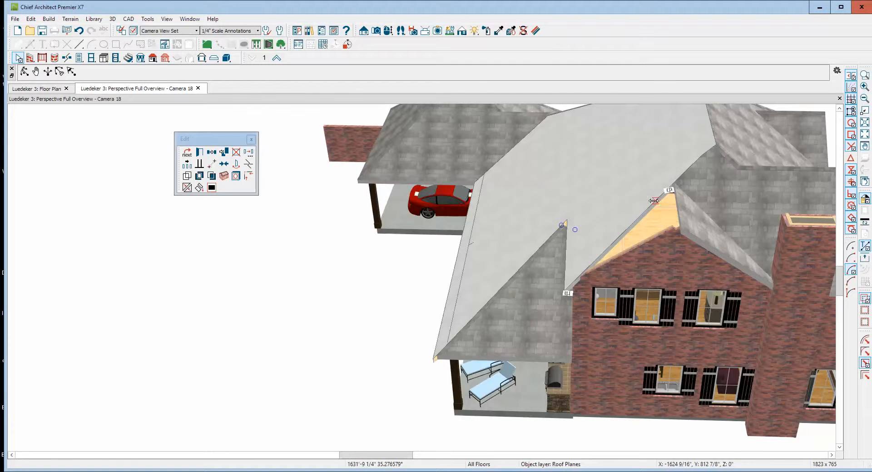
left_click(654, 201)
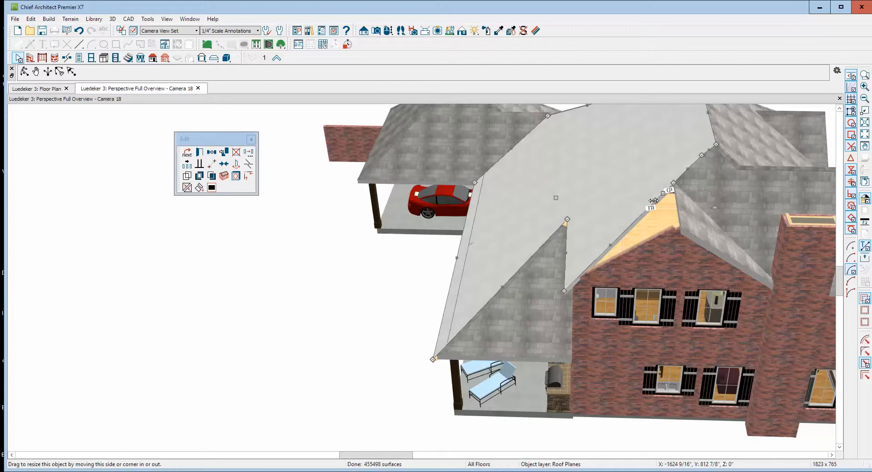
left_click_drag(657, 203, 678, 231)
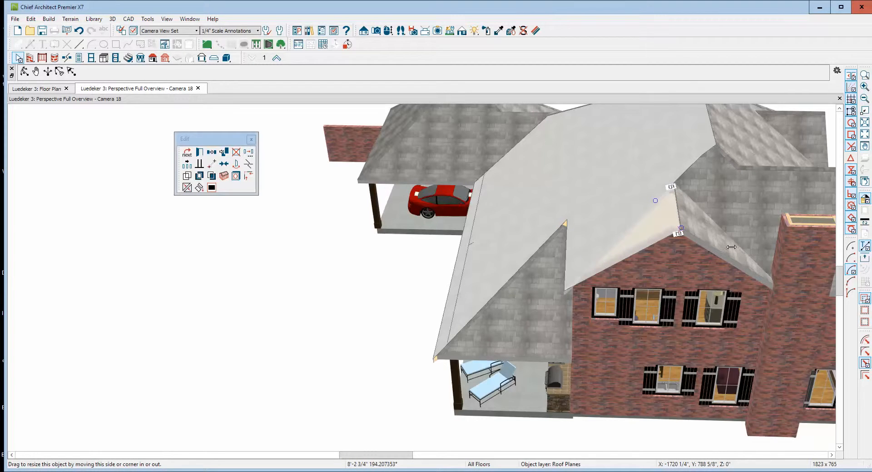
key("Escape")
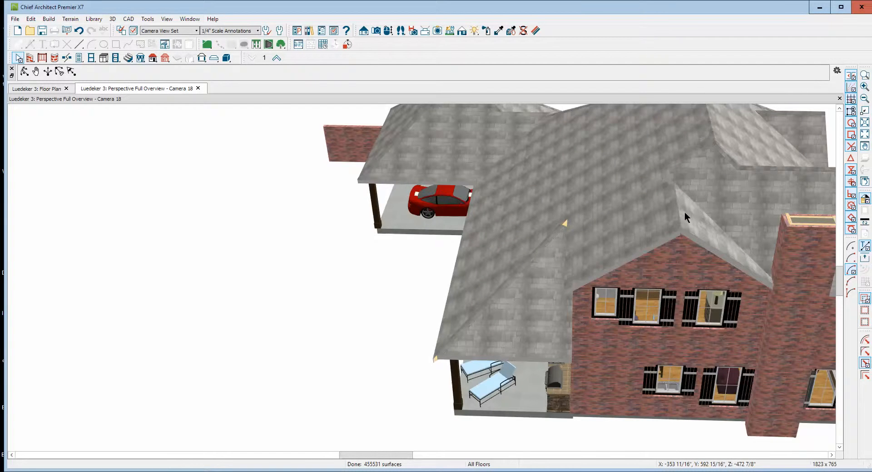
Switch to the floor plan and examine the roof planes along Bedrm 3's exterior wall.
key("ctrl+Tab")
scroll(690, 195, "down", 2)
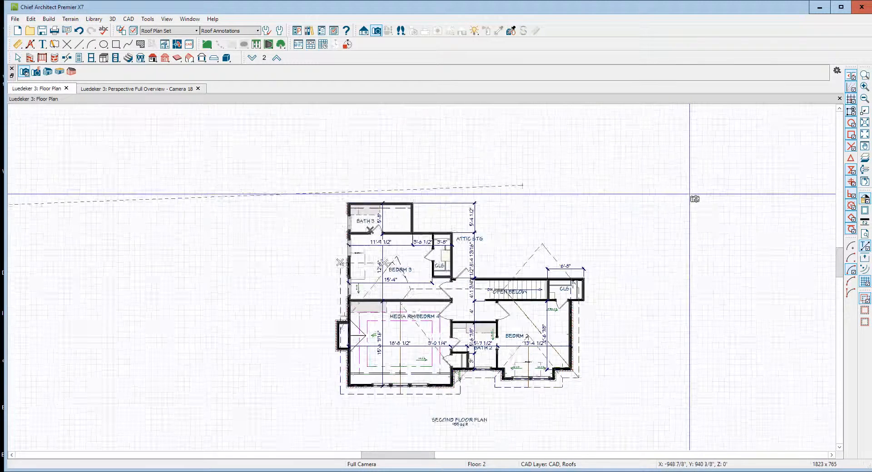
scroll(432, 253, "up", 4)
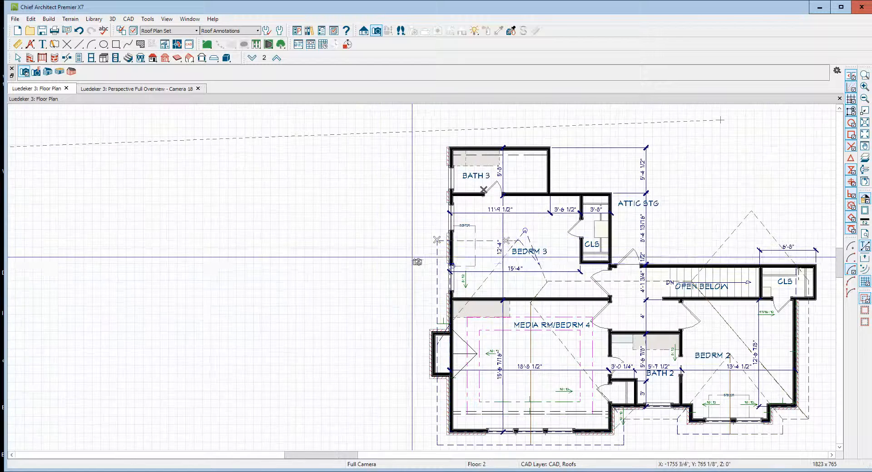
key("space")
scroll(436, 272, "up", 2)
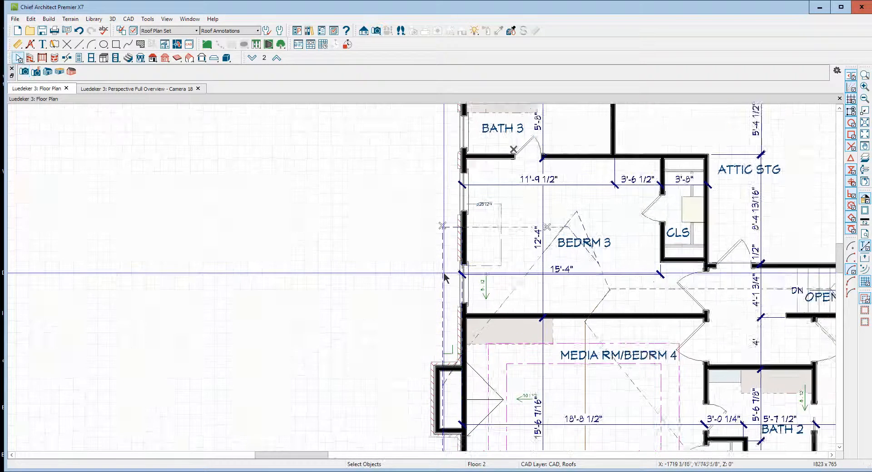
left_click(443, 274)
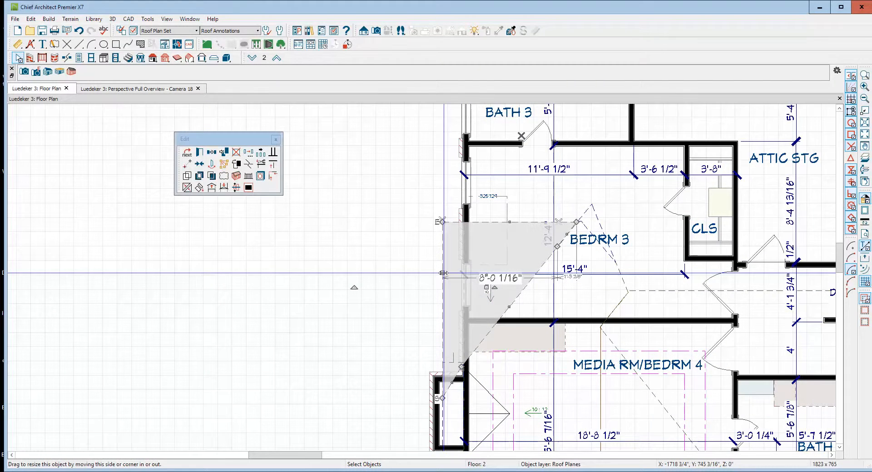
key("Escape")
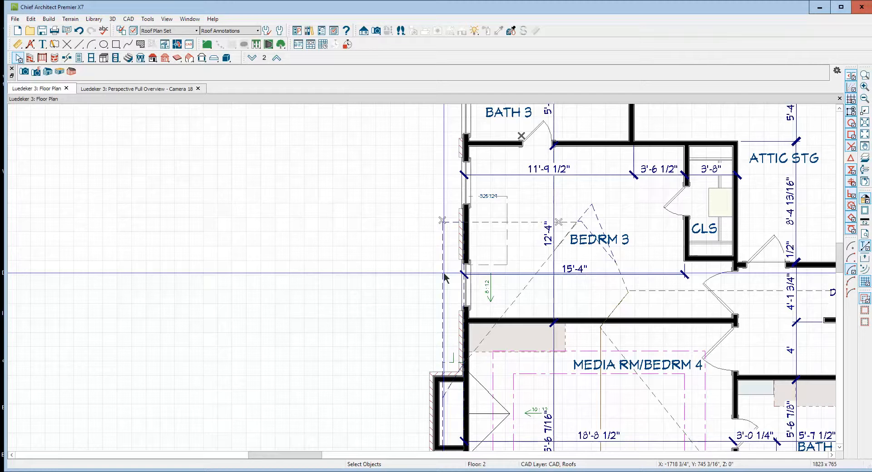
scroll(445, 278, "down", 1)
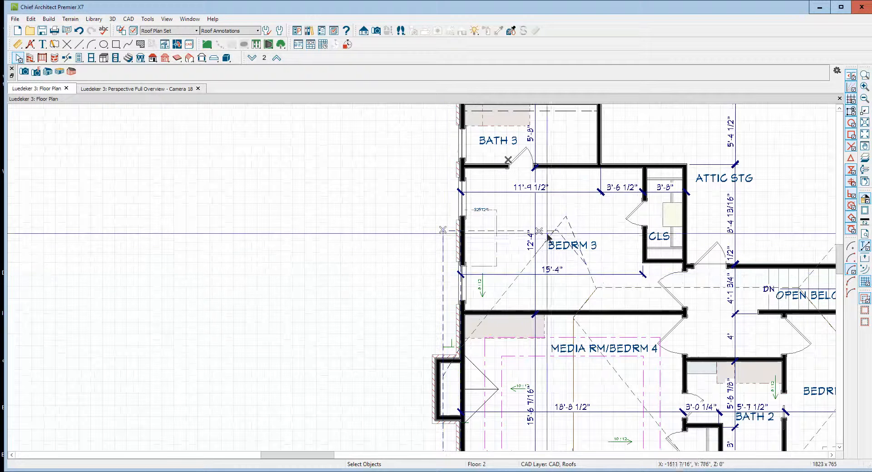
double_click(574, 236)
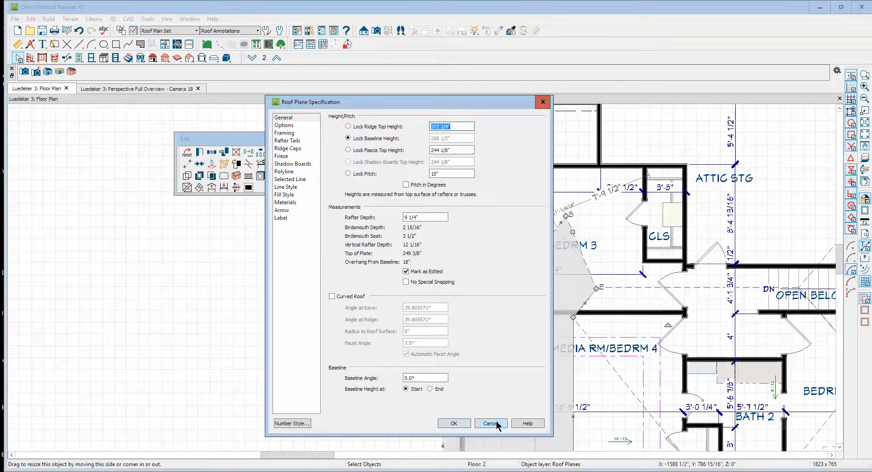
left_click(490, 423)
scroll(552, 238, "up", 4)
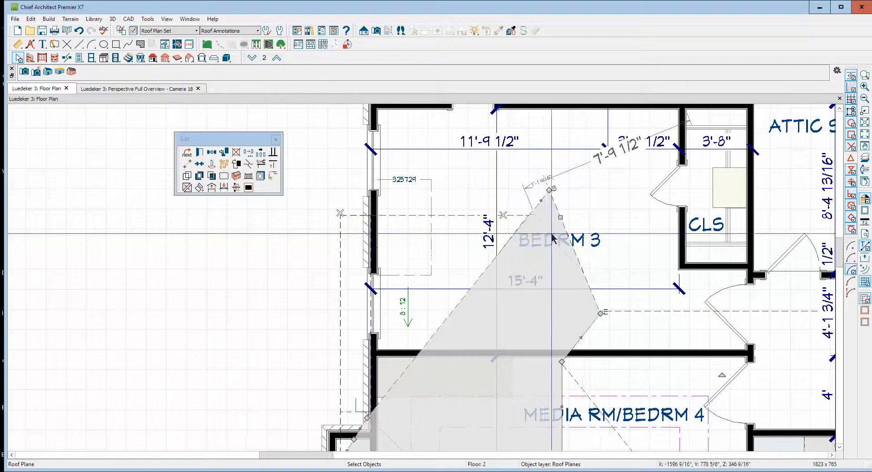
left_click(186, 188)
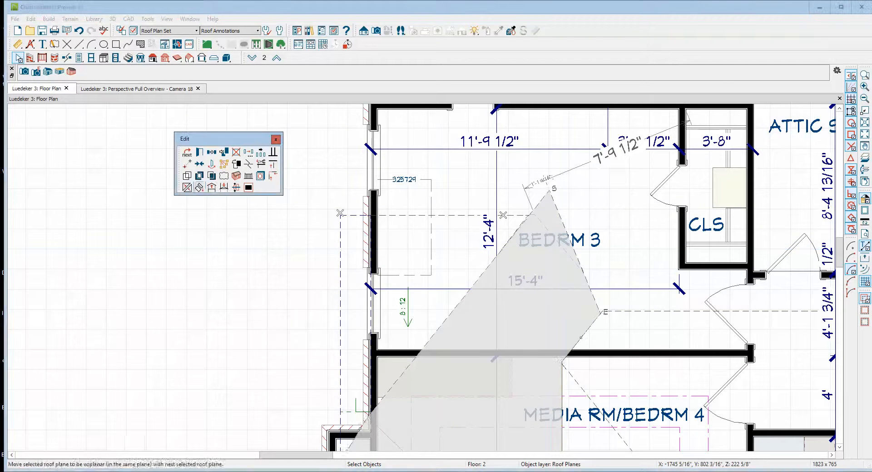
left_click(568, 255)
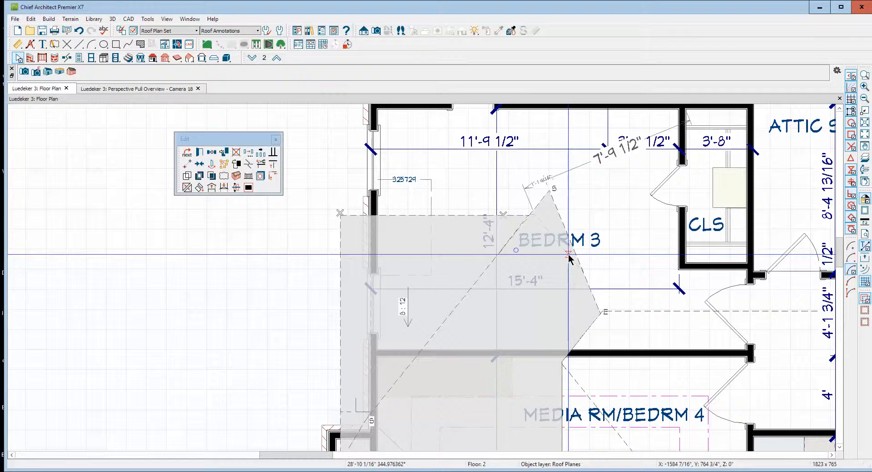
left_click(568, 255)
left_click(530, 265)
key("Escape")
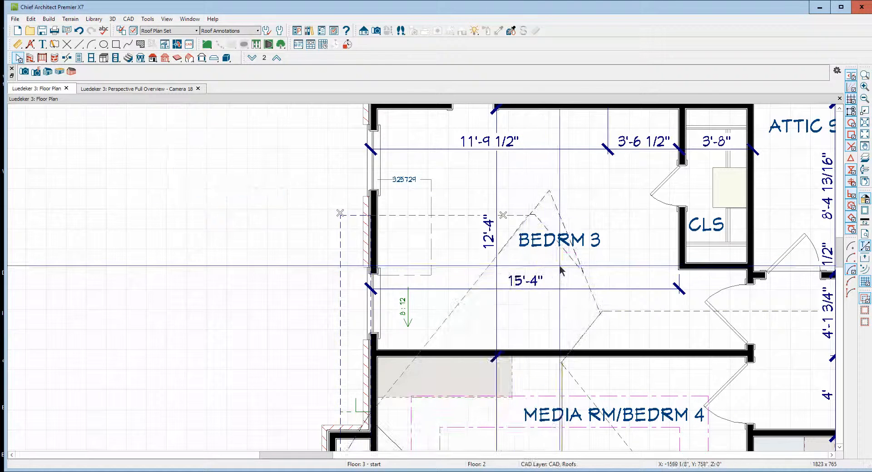
left_click(458, 218)
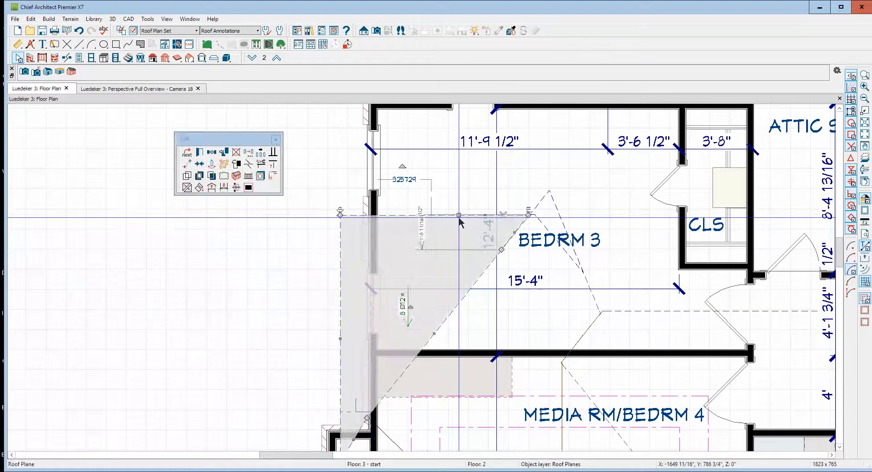
key("Escape")
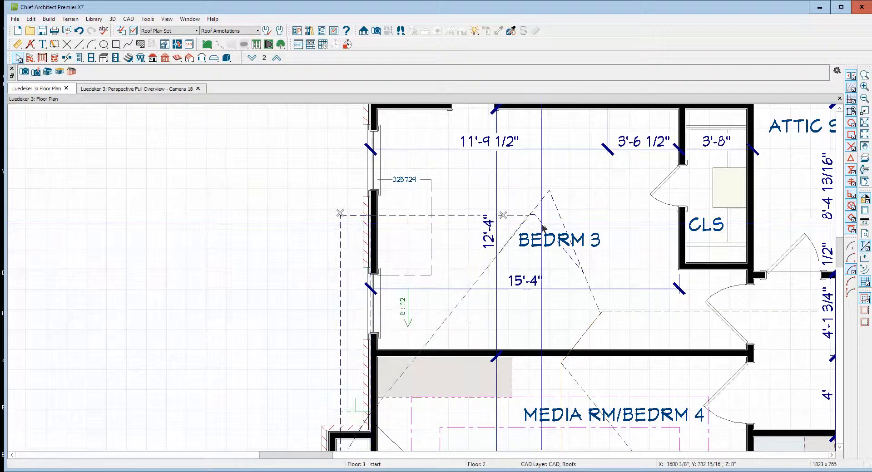
Move the Bedrm 3 room label about 3'-6" diagonally up and to the right, clear of the crossing roof lines.
left_click(543, 228)
left_click(541, 221)
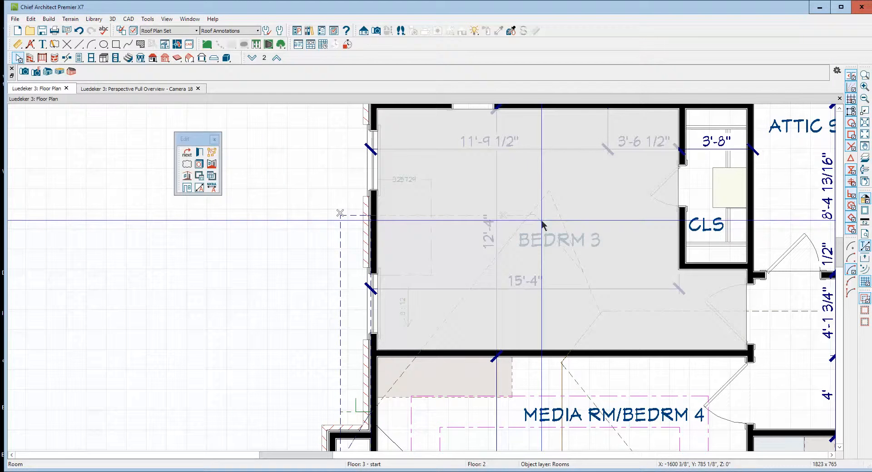
left_click(546, 226)
key("Escape")
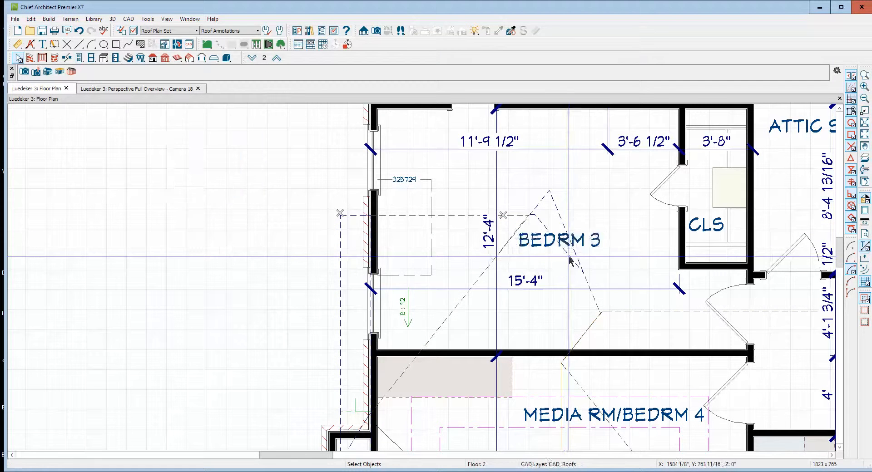
left_click(576, 240)
left_click(579, 242)
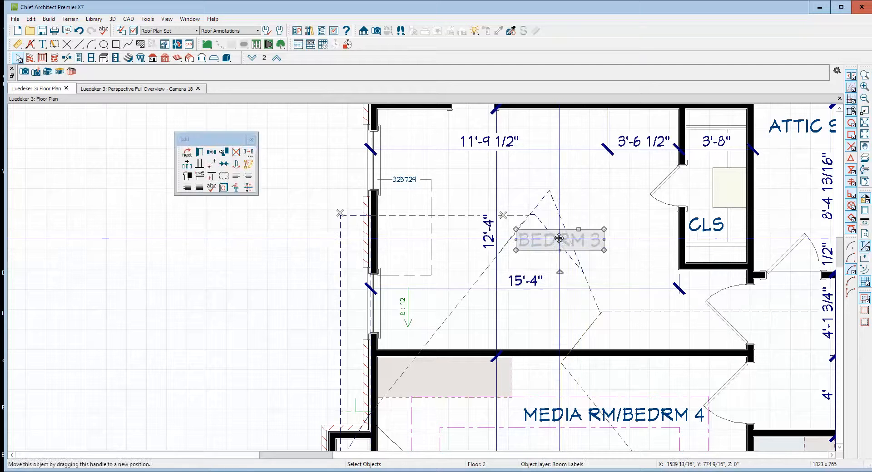
left_click_drag(559, 239, 601, 183)
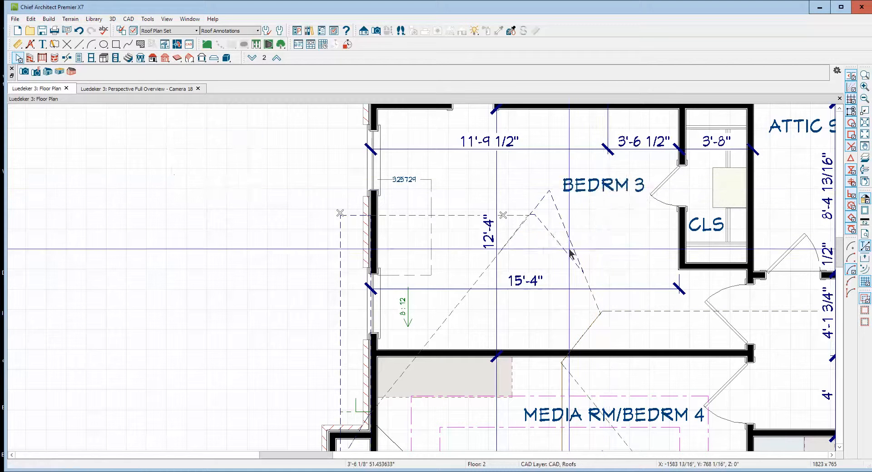
left_click(571, 237)
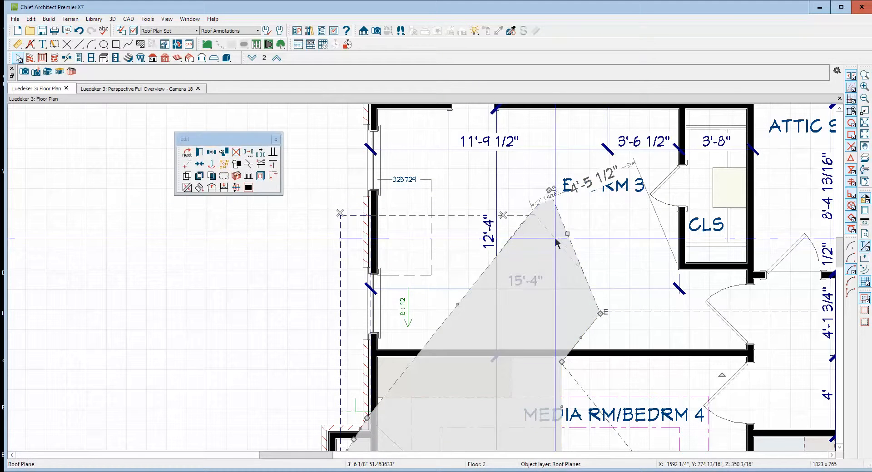
key("Escape")
left_click(556, 242)
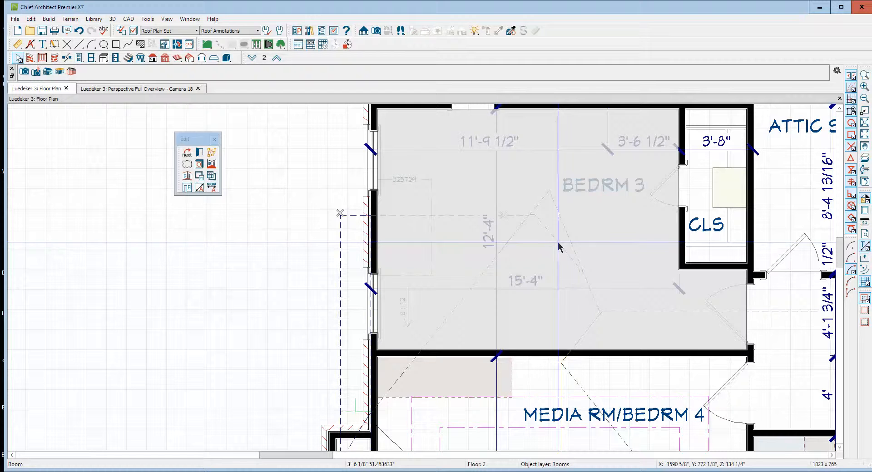
key("Escape")
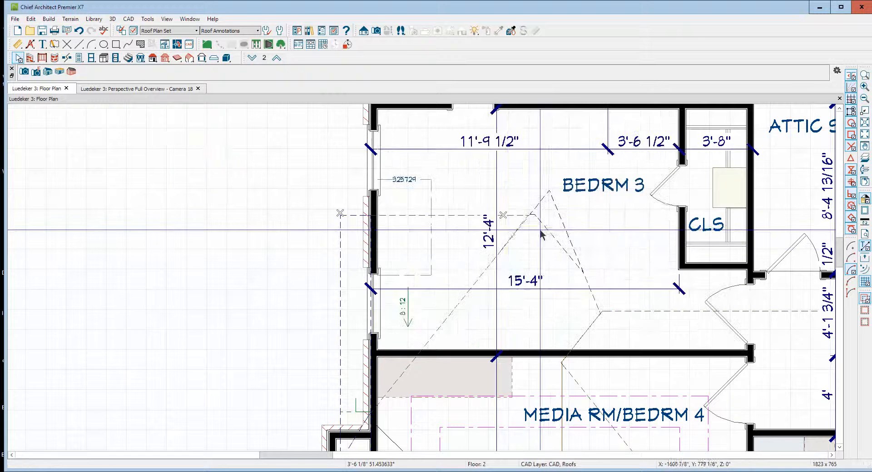
Straighten the sloping edge of the 8:12 roof plane beside Bedrm 3 by merging its two intermediate corners into the edge's upper corner.
left_click(341, 282)
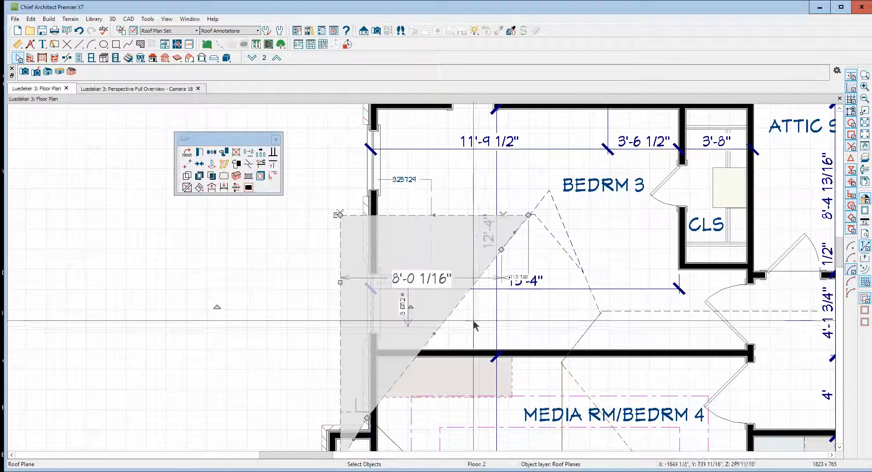
scroll(470, 306, "down", 1)
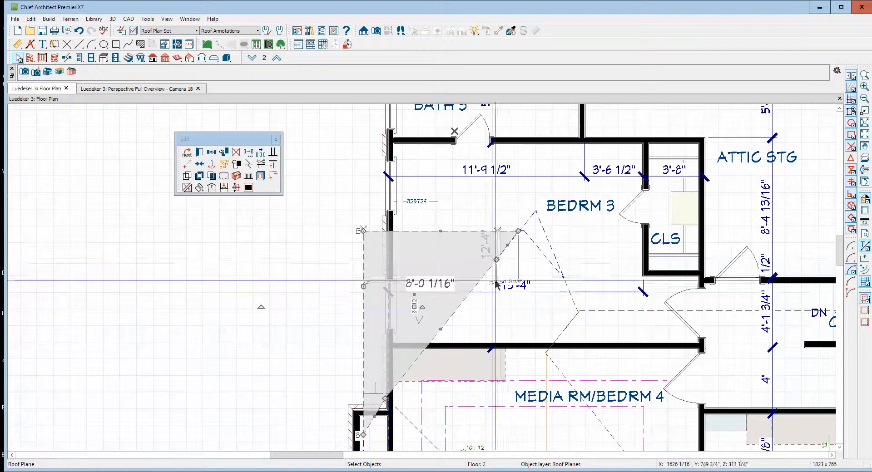
left_click_drag(497, 260, 520, 231)
left_click_drag(384, 399, 519, 232)
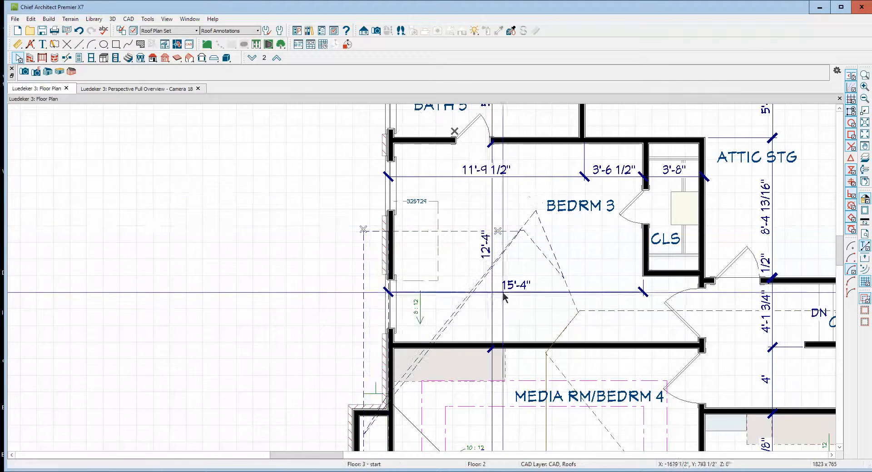
Join the main roof plane's long sloping edge with the straightened edge of the 8:12 roof plane.
right_click(460, 314)
left_click(494, 260)
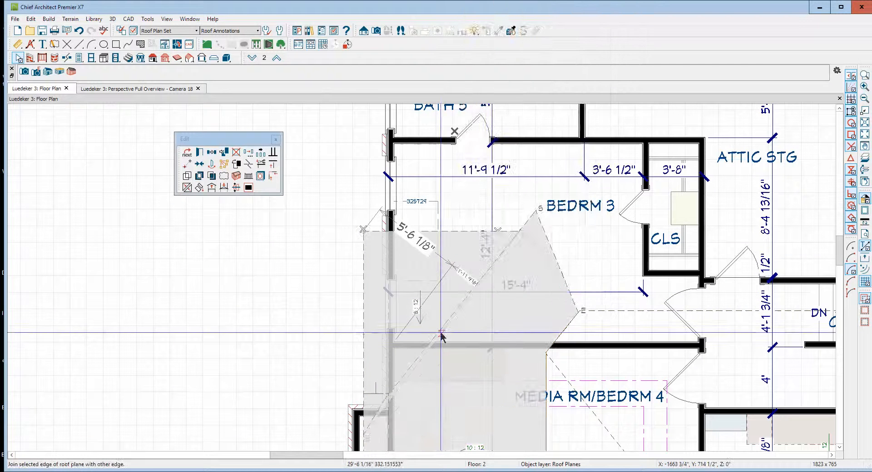
left_click(440, 333)
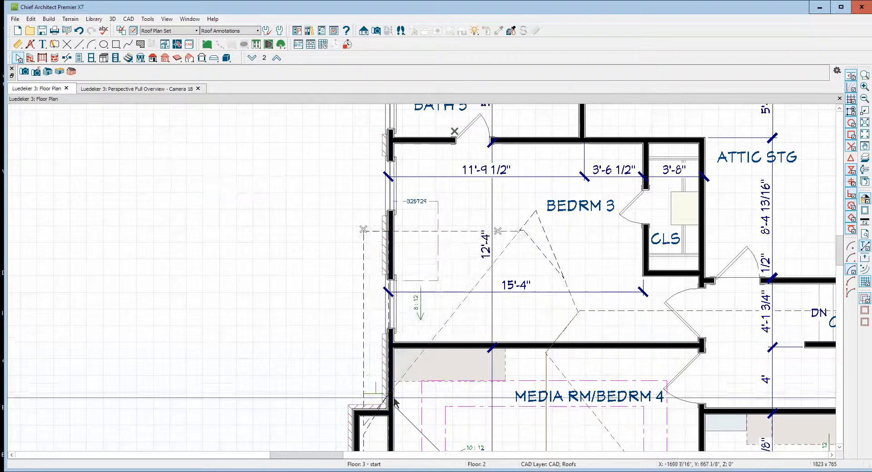
Remove the main roof plane's two extra corners near the Media Rm bump-out by merging them into its eave corner.
left_click(372, 434)
scroll(371, 434, "up", 5)
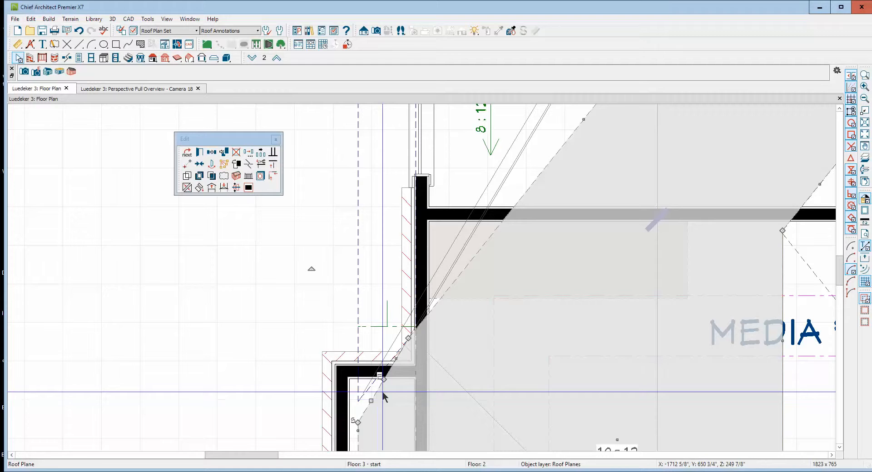
left_click_drag(383, 381, 359, 423)
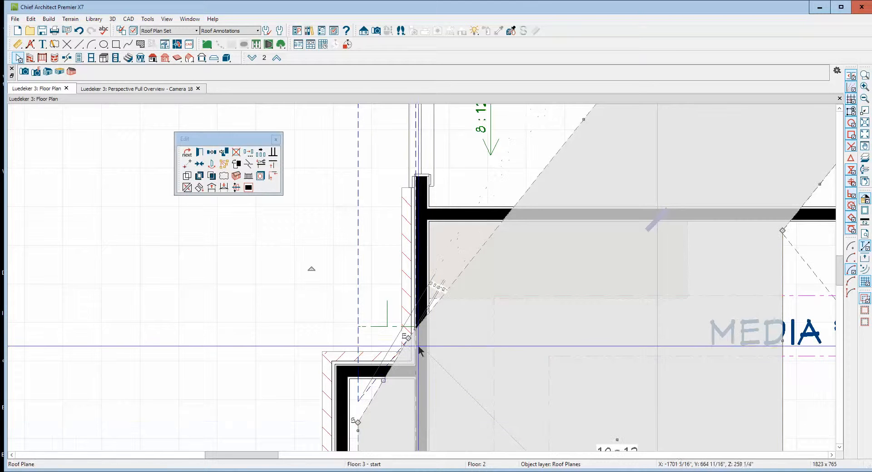
left_click_drag(406, 337, 359, 422)
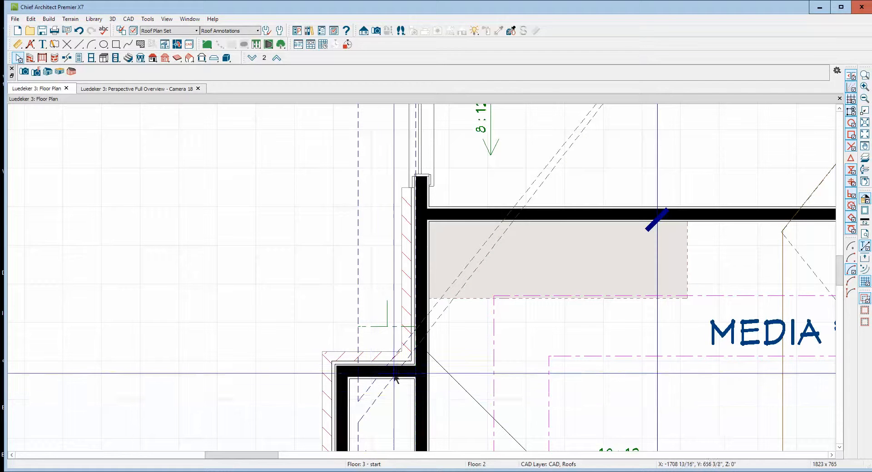
Join the main roof plane's simplified sloping edge to the 8:12 plane again, closing the narrow gap down to the eave.
right_click(378, 397)
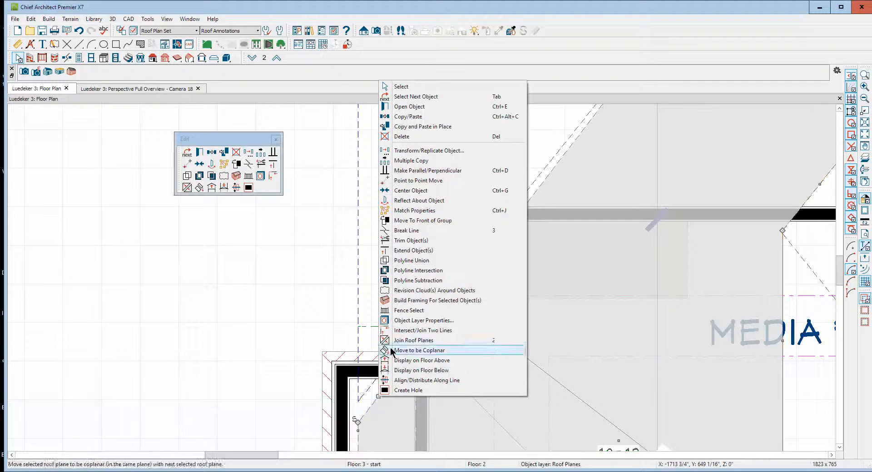
left_click(411, 341)
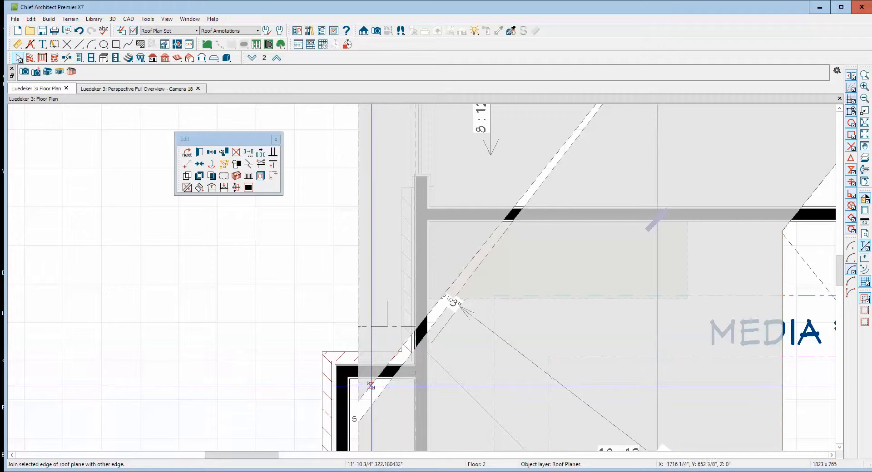
left_click(370, 385)
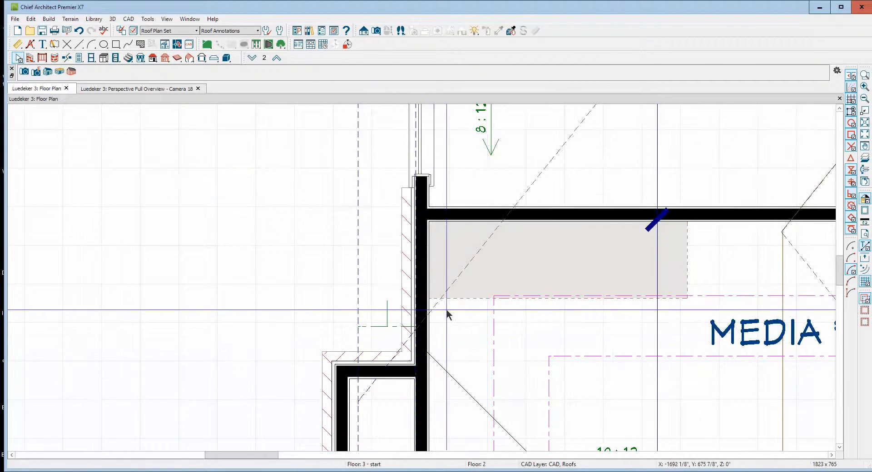
Examine the roof plane edges that cross Bedrm 3 and Media Rm/Bedrm 4 on the second floor.
scroll(447, 317, "down", 1)
scroll(450, 309, "down", 3)
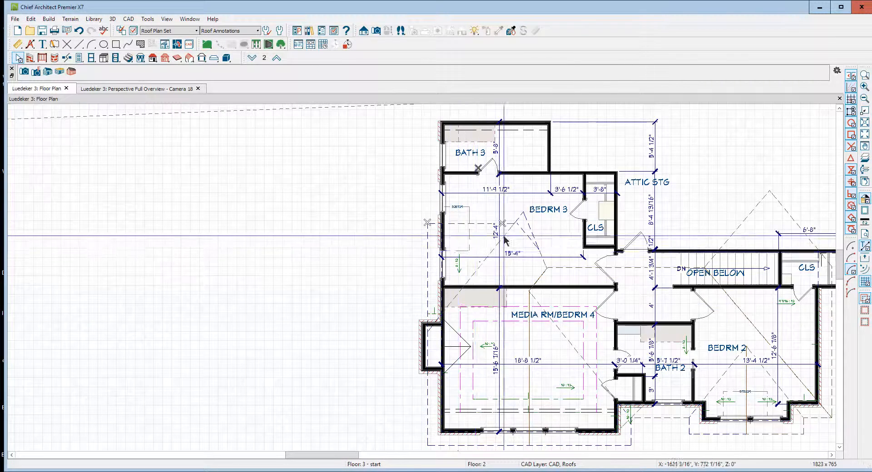
scroll(526, 240, "up", 2)
scroll(527, 241, "up", 2)
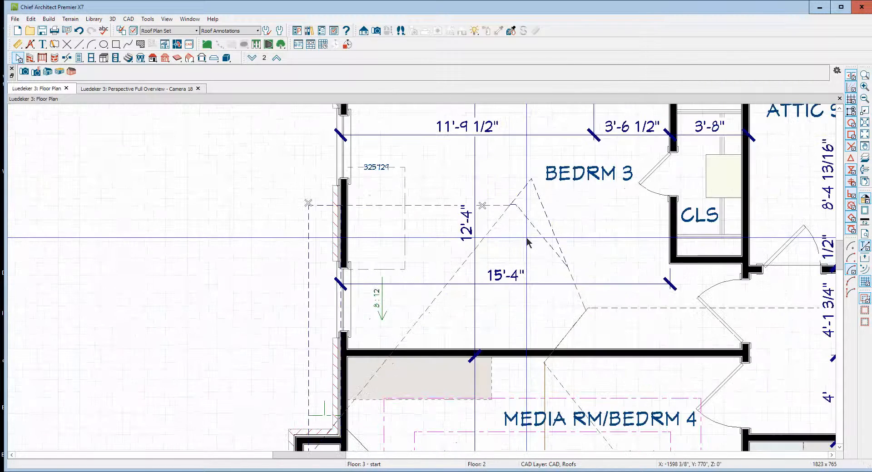
left_click(581, 301)
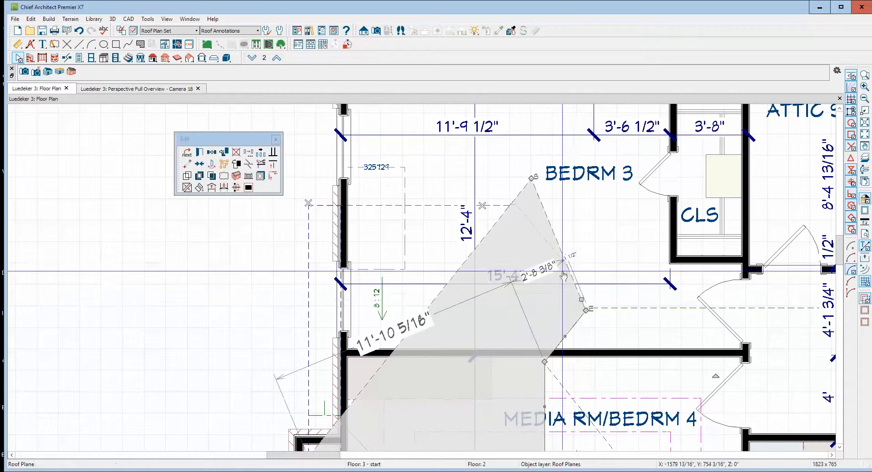
left_click(545, 239)
left_click(537, 237)
left_click(537, 239)
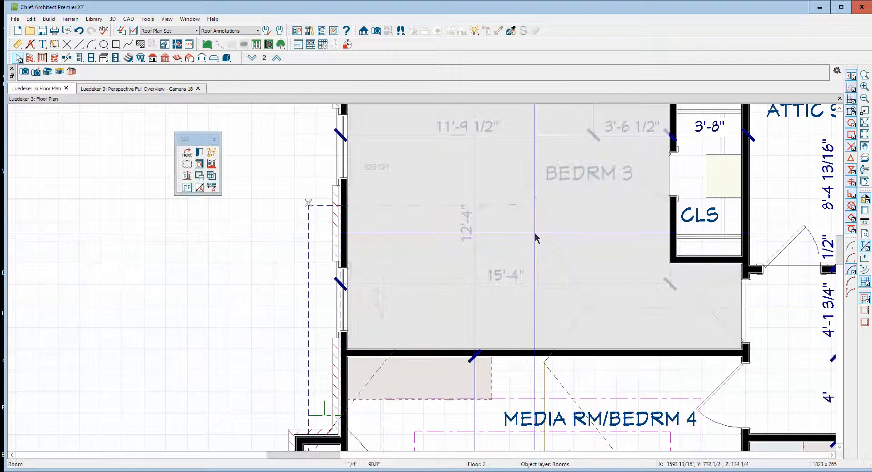
left_click(545, 241)
scroll(545, 241, "down", 5)
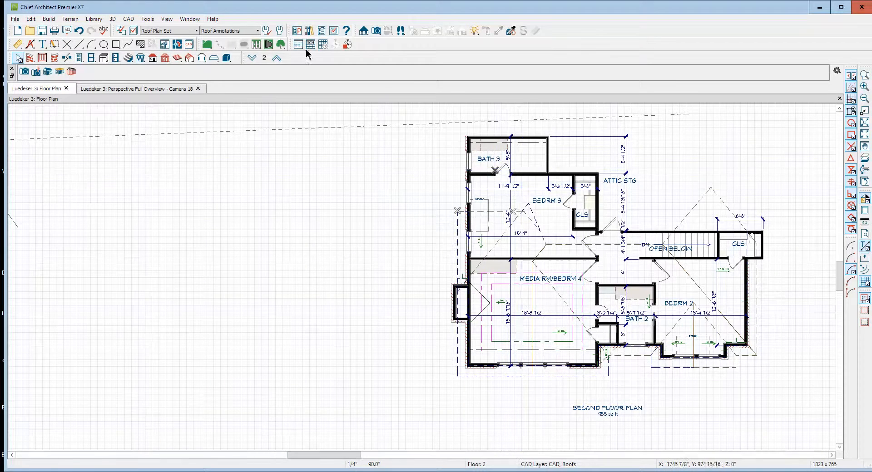
On the first floor, select the main roof plane over the kitchen and dining area and move it up one floor.
left_click(253, 58)
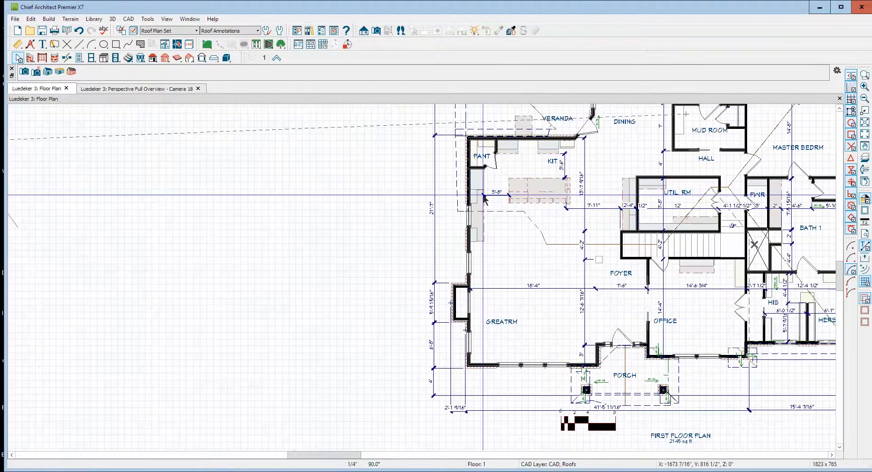
left_click(559, 247)
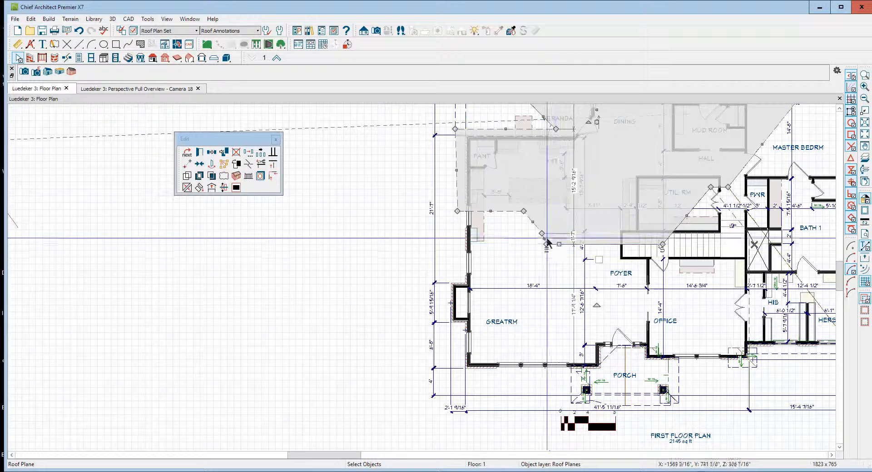
left_click(212, 188)
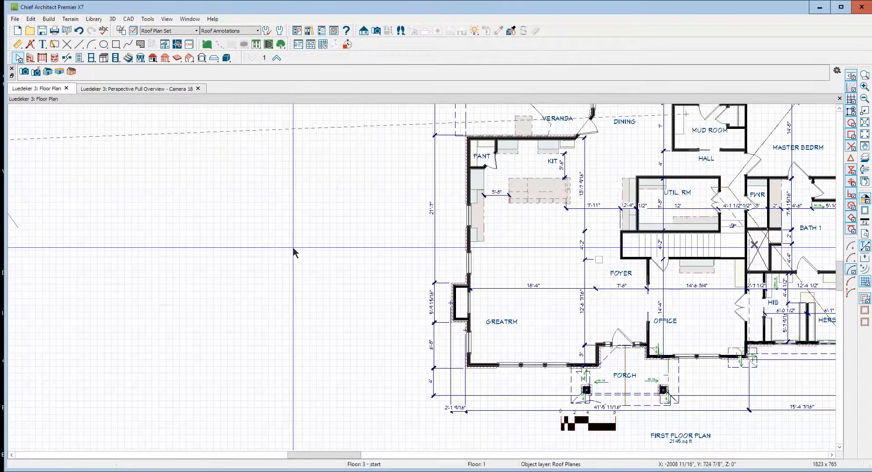
Move the triangular roof plane over the veranda up one floor as well, and return to the second floor plan.
scroll(293, 253, "down", 3)
scroll(294, 249, "down", 1)
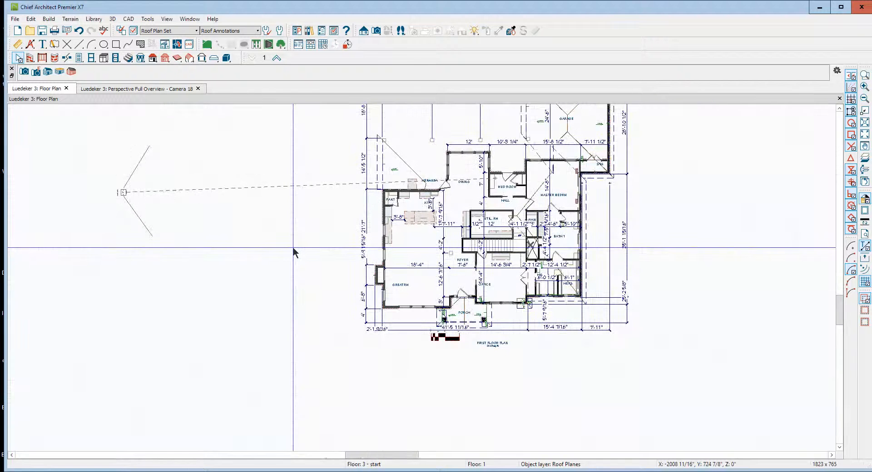
scroll(293, 247, "down", 1)
left_click(382, 171)
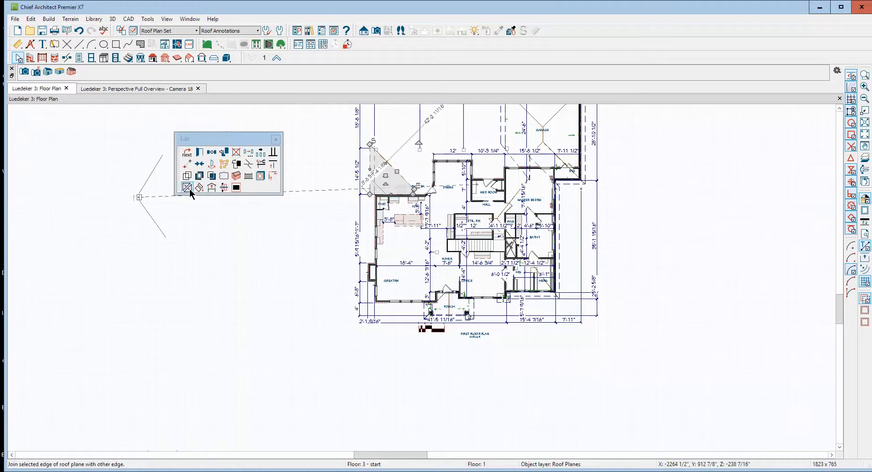
left_click(215, 188)
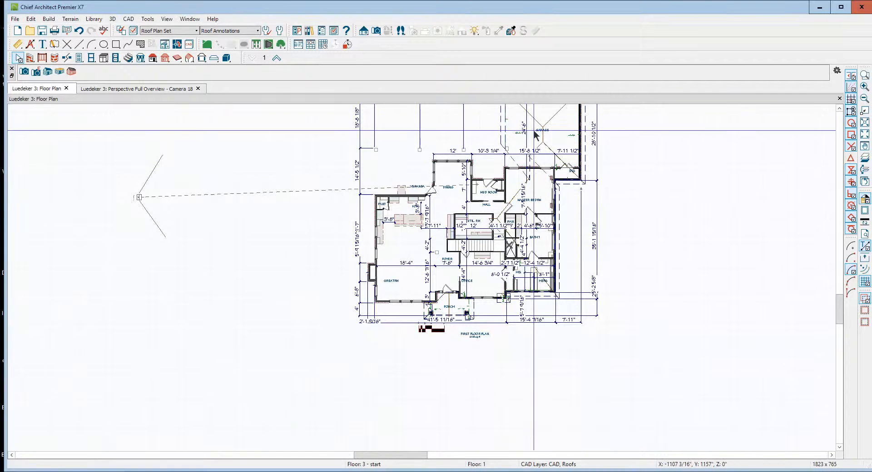
left_click(276, 58)
Make the main roof plane's slightly skewed edge beside Bath 3 parallel to the adjacent exterior wall.
scroll(339, 203, "up", 3)
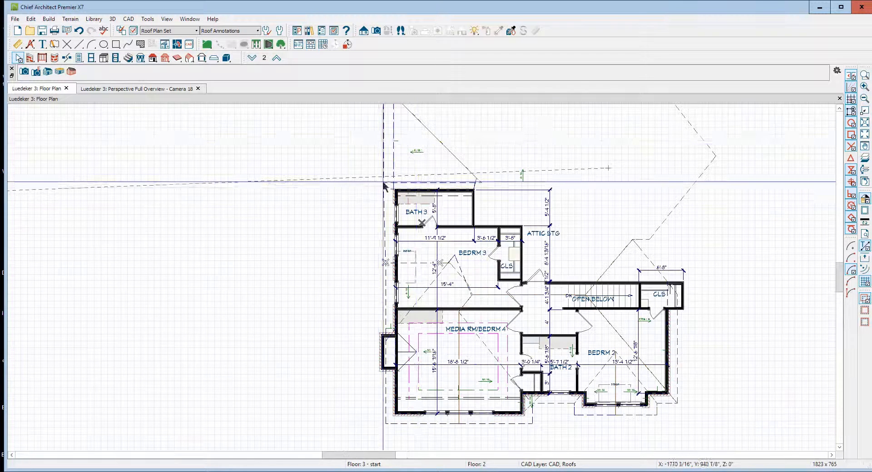
scroll(421, 152, "down", 2)
left_click(840, 108)
left_click(839, 108)
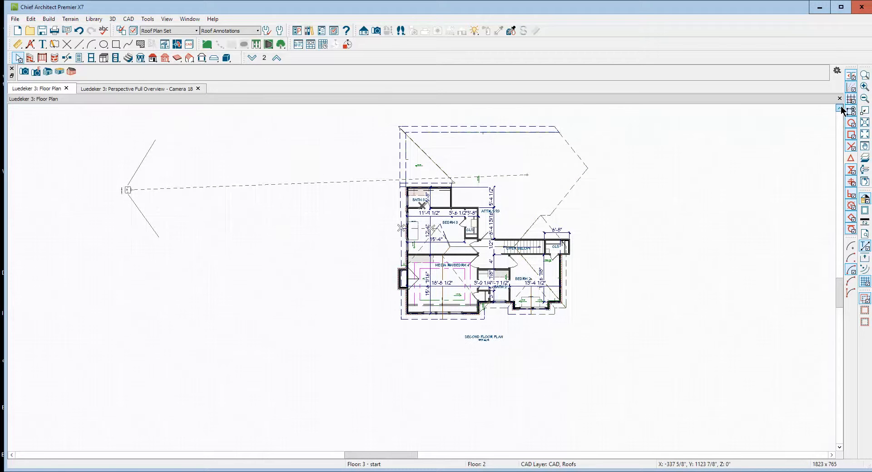
left_click(864, 75)
left_click_drag(345, 131, 491, 250)
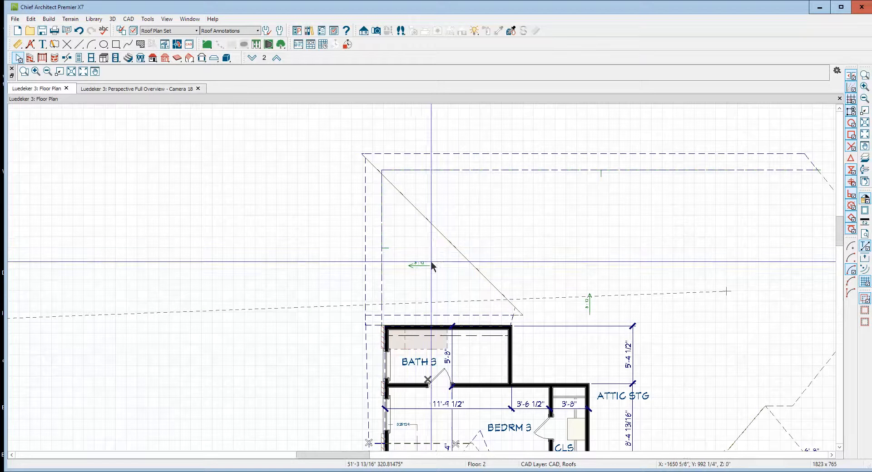
left_click(370, 394)
left_click(223, 176)
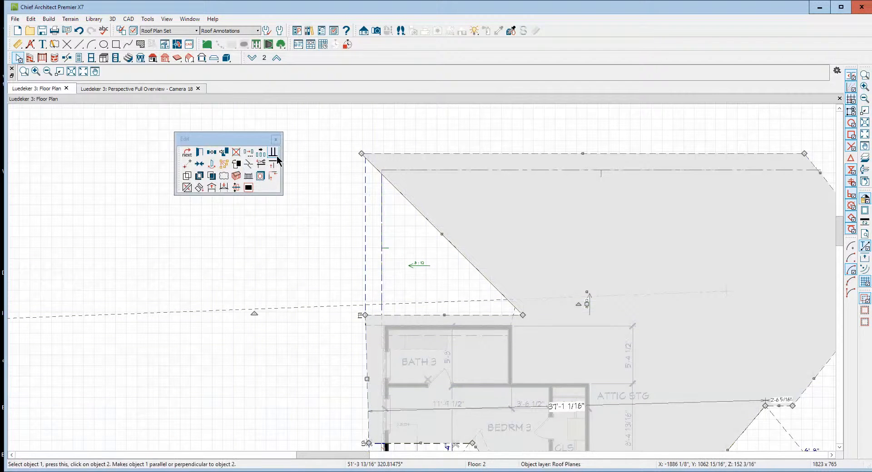
left_click(386, 344)
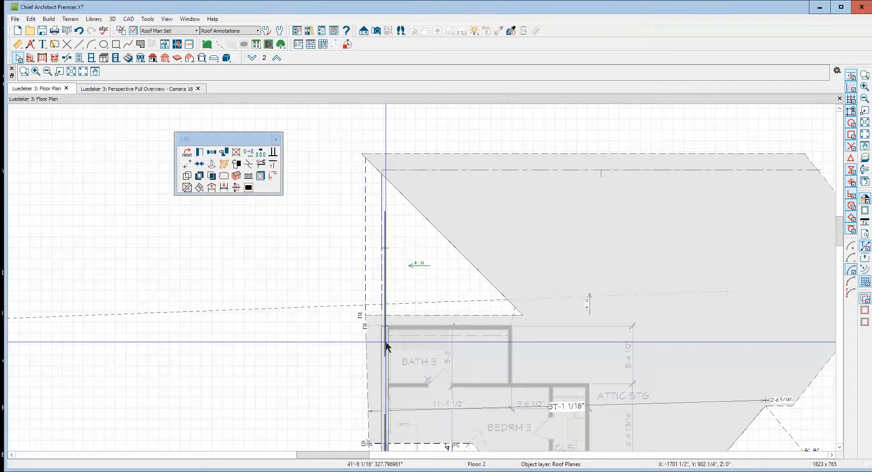
key("Escape")
scroll(434, 294, "down", 7)
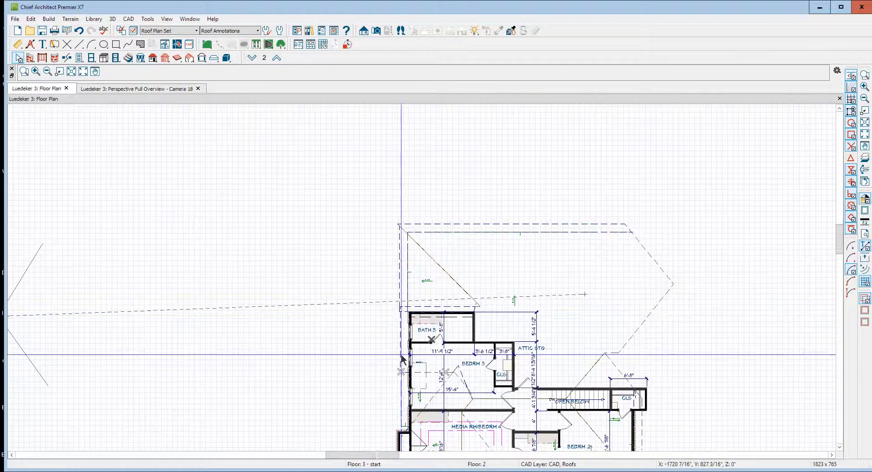
left_click(400, 355)
left_click_drag(400, 356, 401, 387)
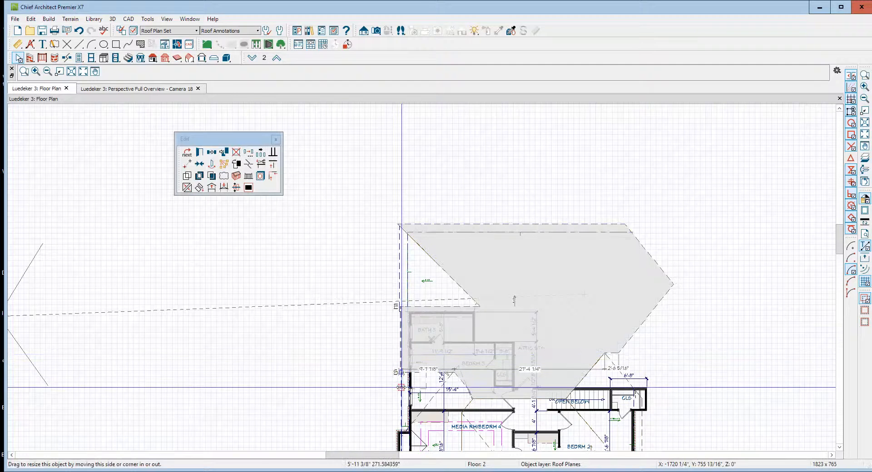
key("Escape")
Join the main roof plane's short horizontal edge at Bedrm 3 with the adjoining 8:12 roof plane.
scroll(443, 385, "up", 4)
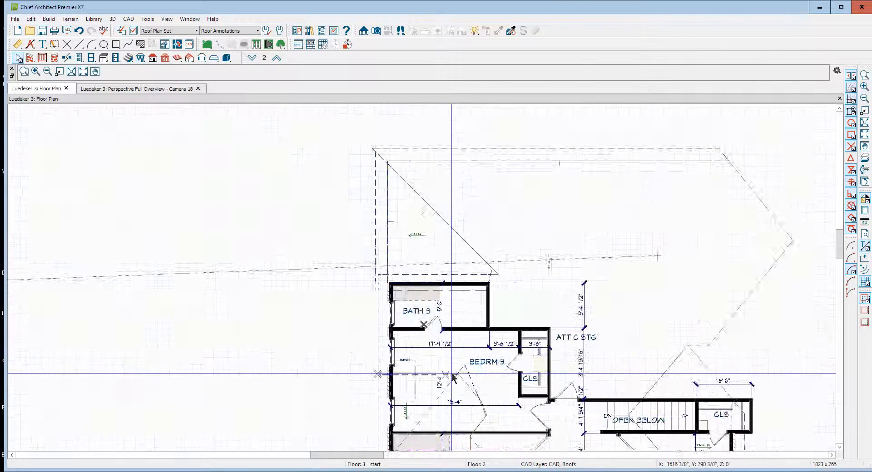
left_click(424, 380)
left_click(258, 177)
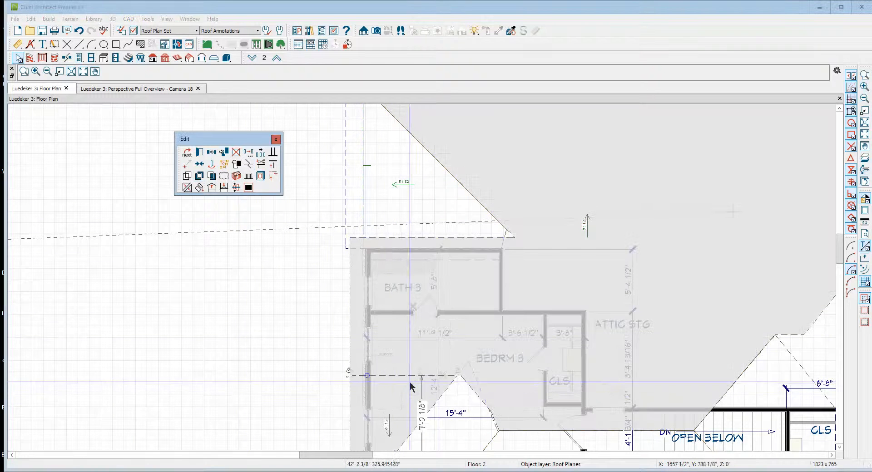
left_click(410, 376)
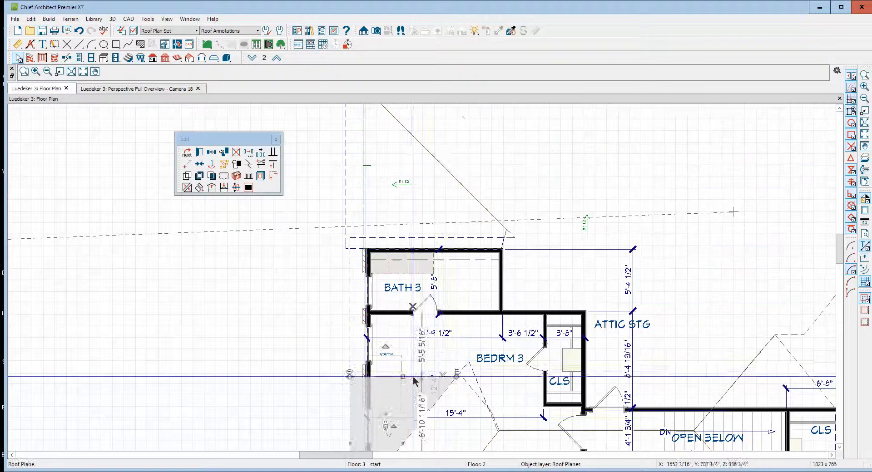
scroll(454, 406, "up", 3)
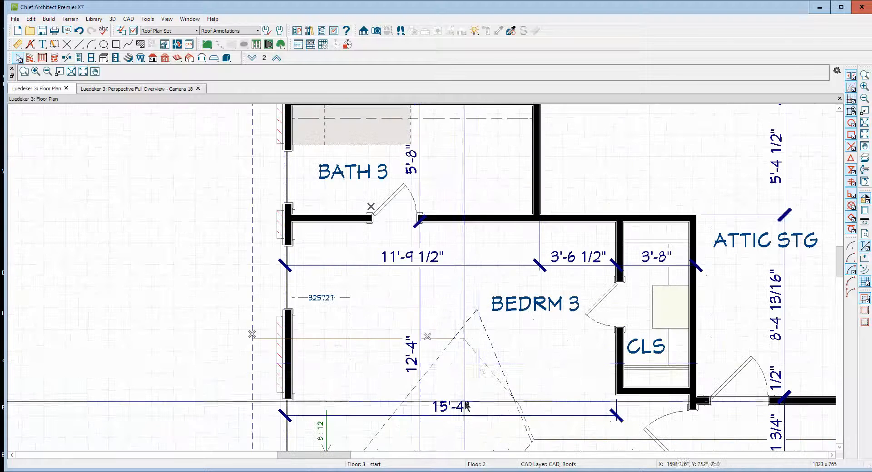
Straighten the main roof plane's sloping edge at Bedrm 3 by merging away its extra intermediate corner.
left_click(480, 359)
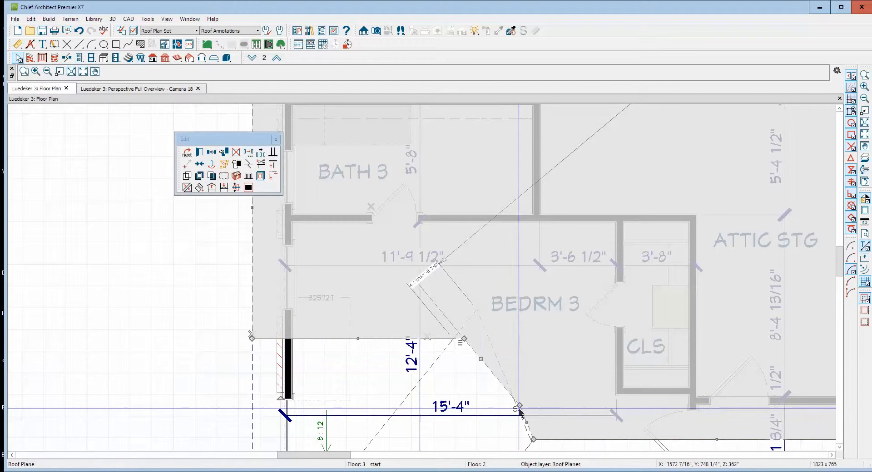
left_click_drag(519, 407, 497, 384)
key("Escape")
Join the main roof plane's straightened sloping edge at Bedrm 3 with the gable's roof plane.
left_click(493, 383)
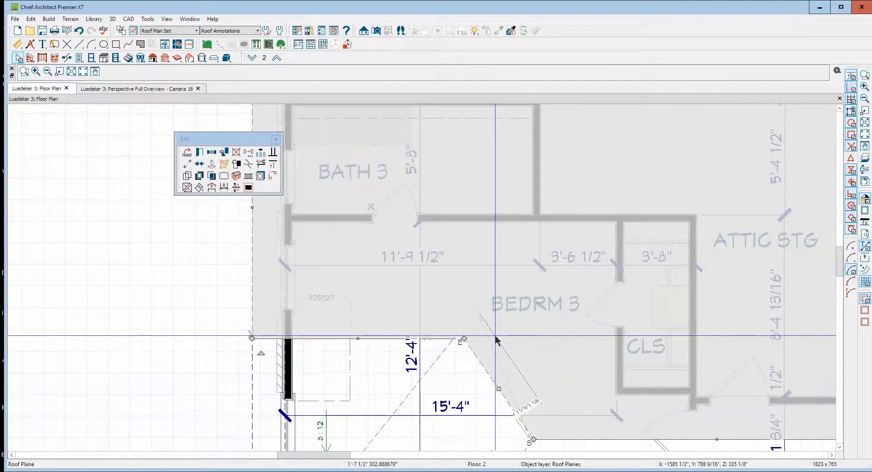
left_click(187, 188)
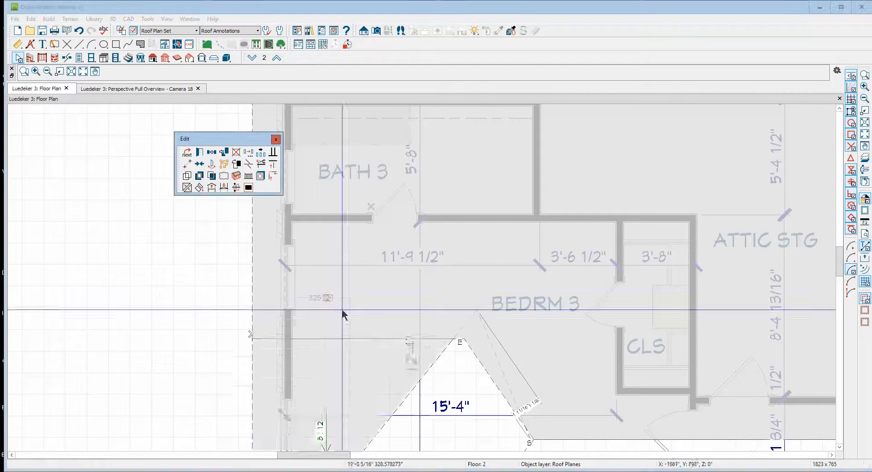
left_click(496, 363)
scroll(527, 263, "down", 4)
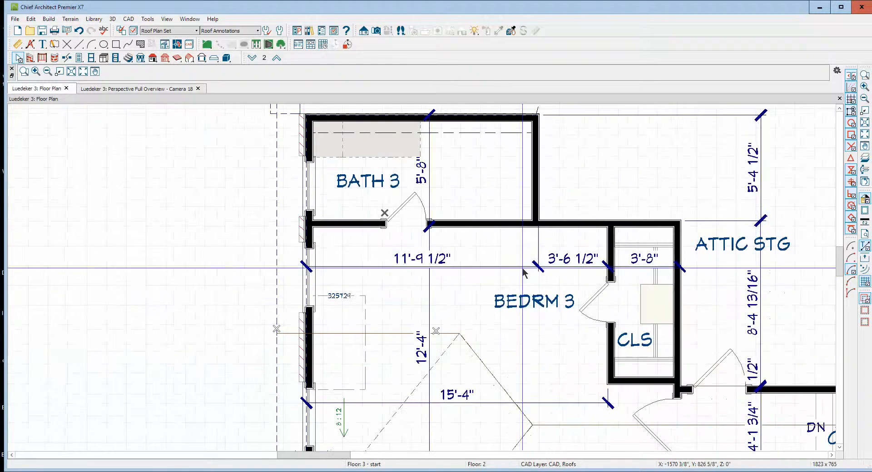
scroll(526, 263, "down", 1)
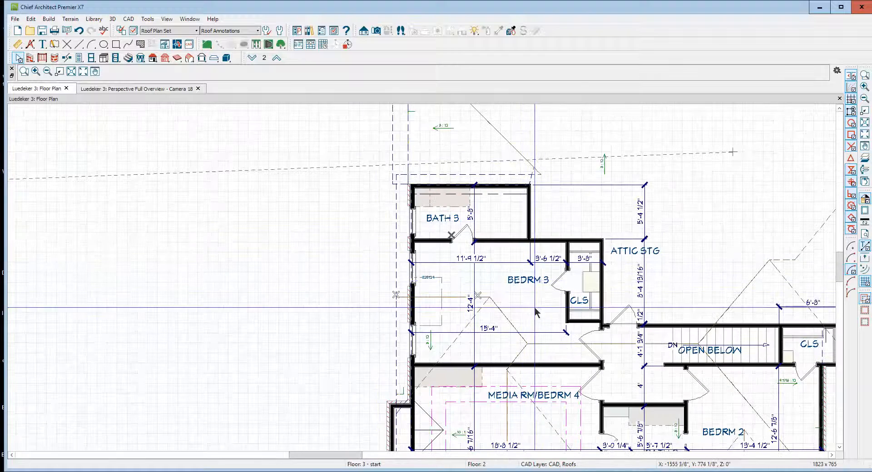
scroll(528, 303, "down", 2)
scroll(528, 300, "down", 1)
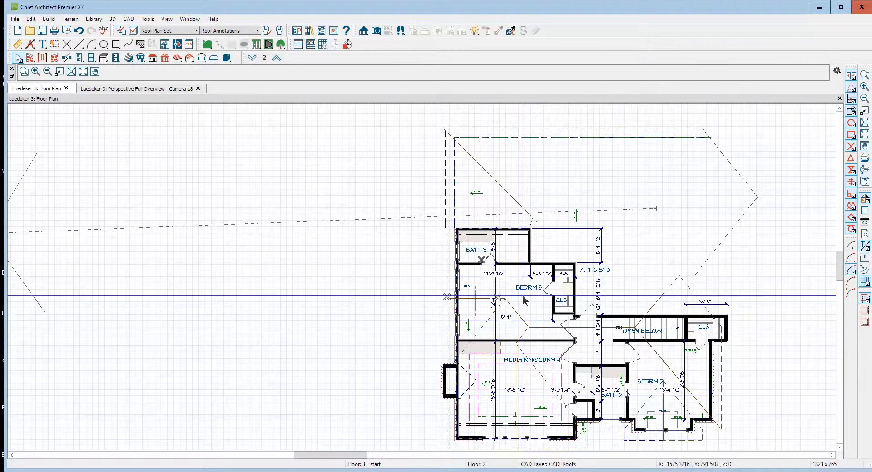
In the 3D overview, extend the veranda roof plane's blunt upper corner along the hip to a point, covering the small triangular hole.
key("ctrl+Tab")
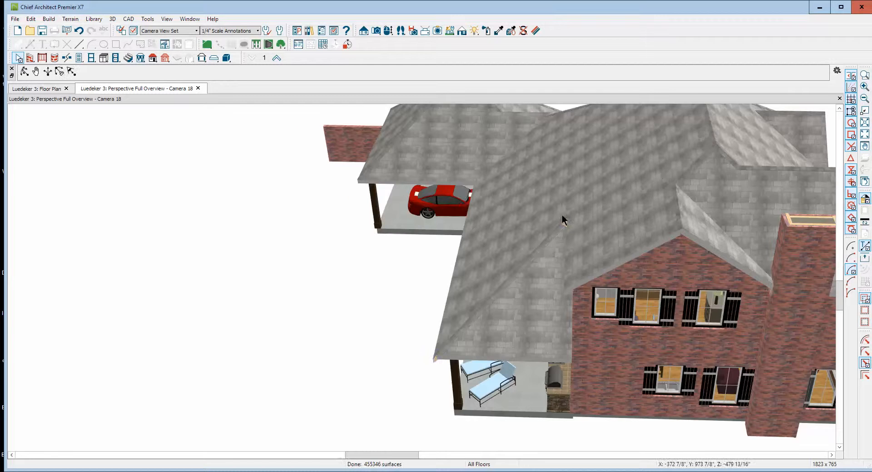
scroll(563, 218, "up", 5)
scroll(570, 227, "up", 3)
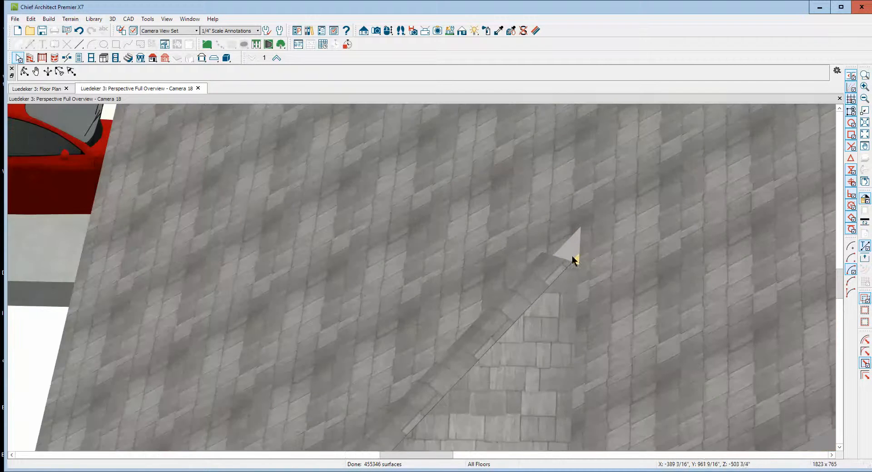
left_click(571, 266)
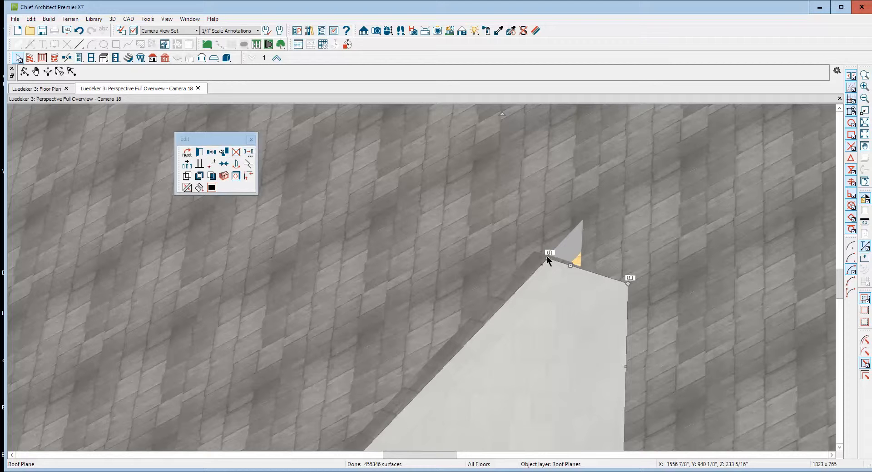
left_click_drag(547, 255, 626, 174)
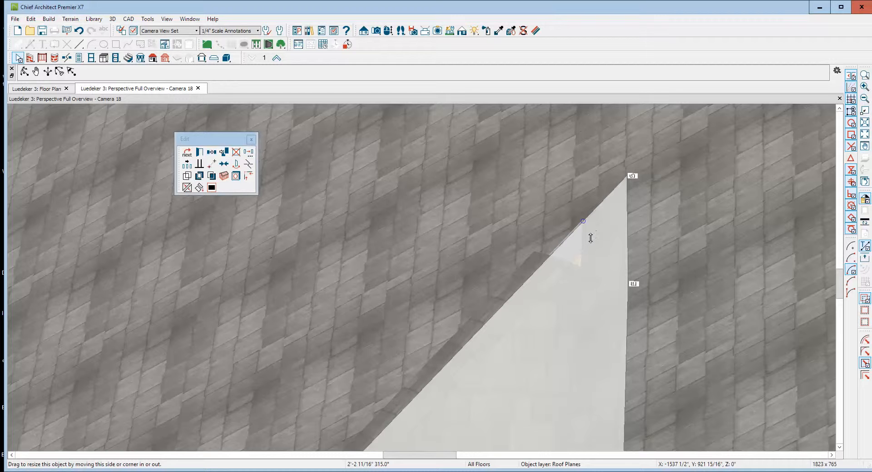
key("Escape")
scroll(579, 246, "down", 6)
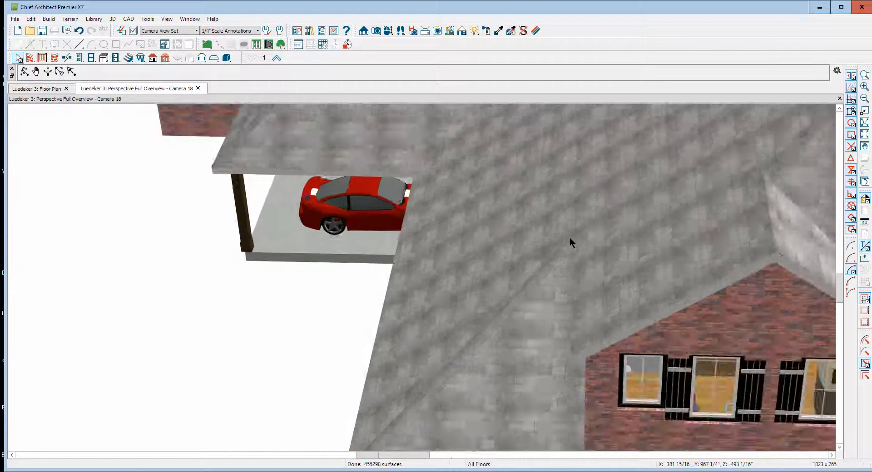
scroll(570, 237, "down", 4)
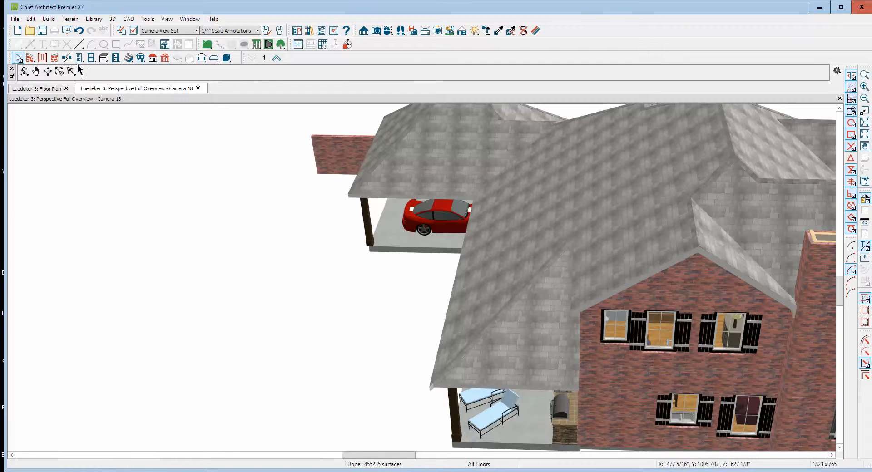
Join the side roof plane's upper edge with the opposite roof plane along the short ridge leading to the carport roof.
left_click(24, 71)
left_click_drag(269, 243, 553, 299)
key("space")
left_click(549, 307)
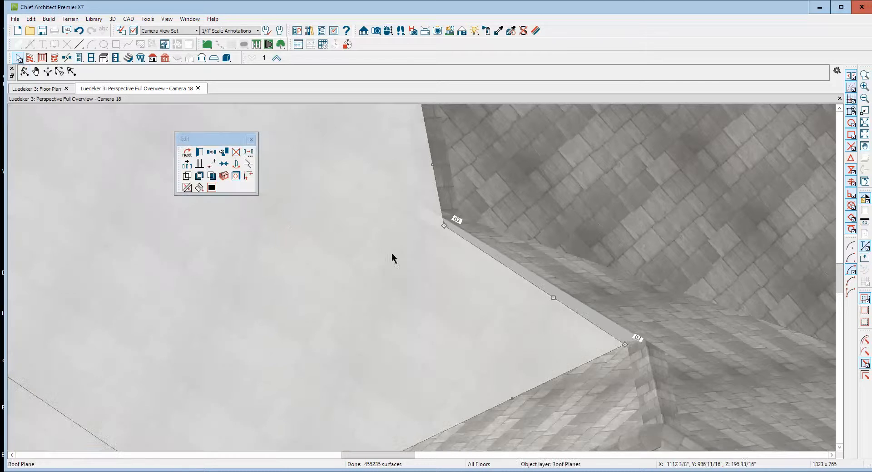
left_click(188, 186)
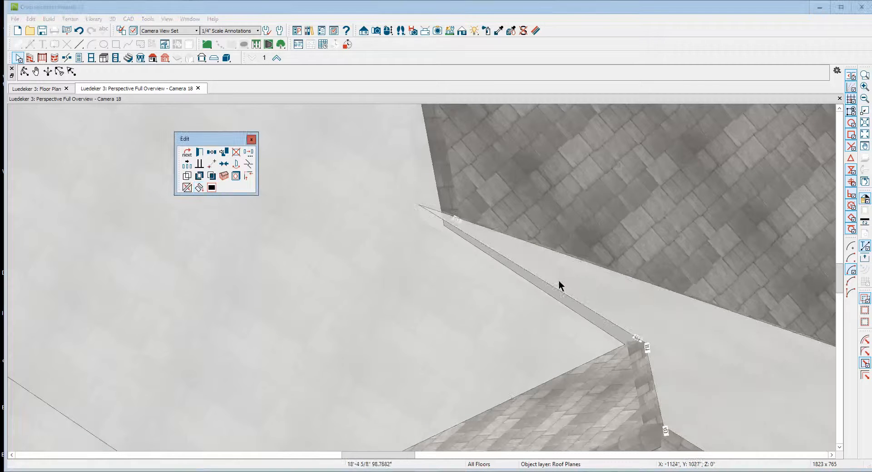
left_click(559, 280)
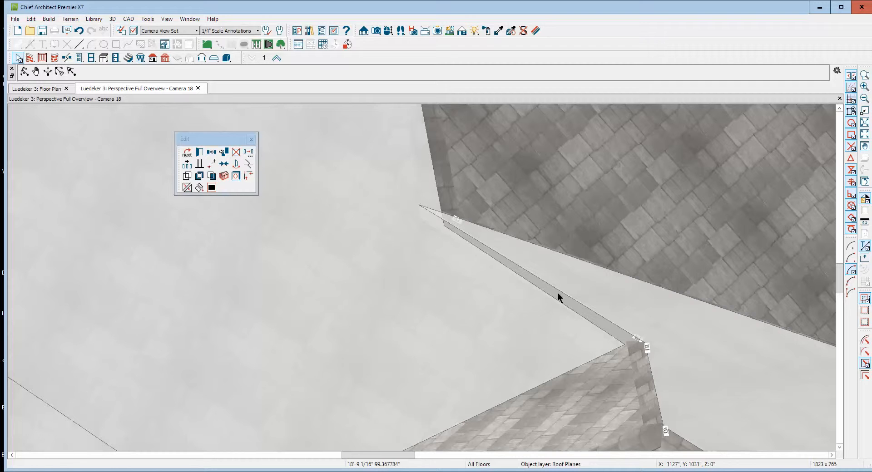
left_click(558, 292)
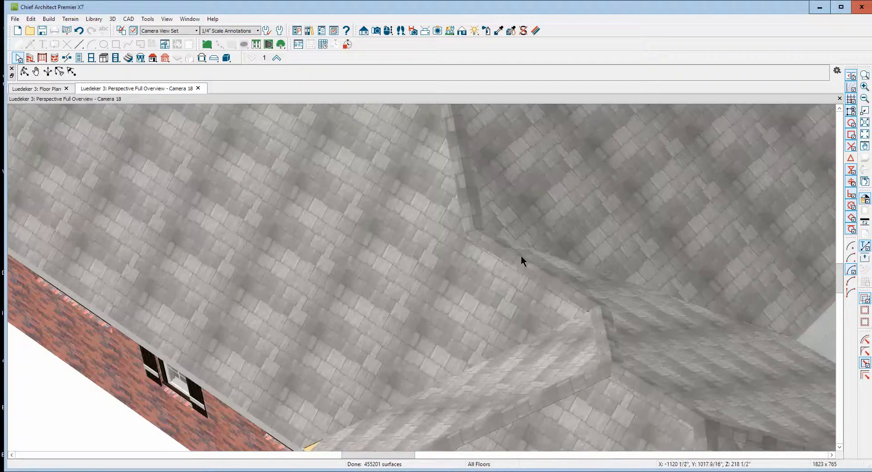
Extend the front roof plane's outer eave corner over the one-storey wing to meet the side roof plane at the hip.
scroll(521, 256, "down", 10)
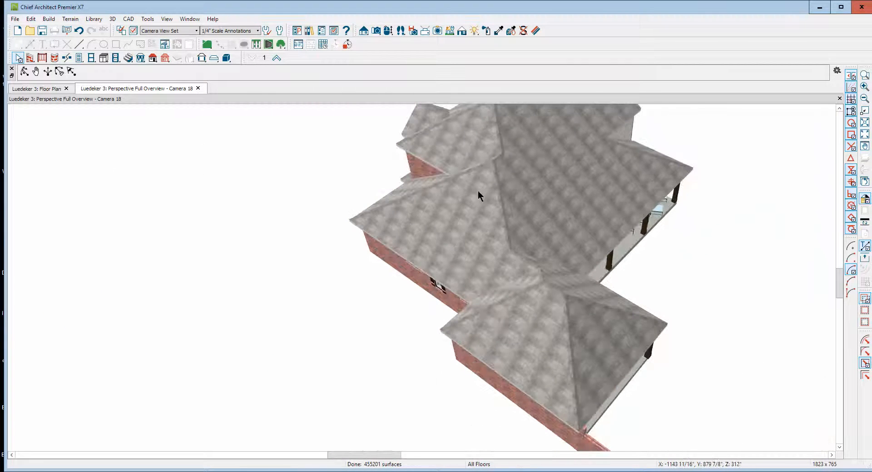
left_click(24, 71)
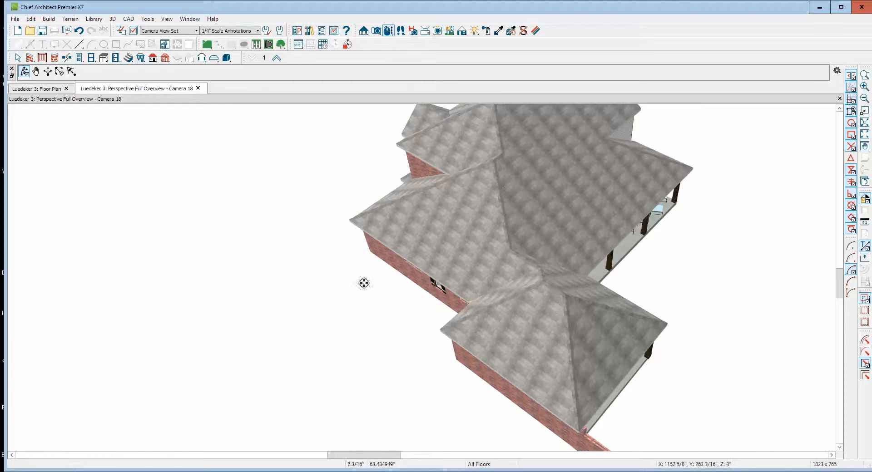
left_click_drag(362, 284, 429, 249)
left_click_drag(511, 255, 624, 251)
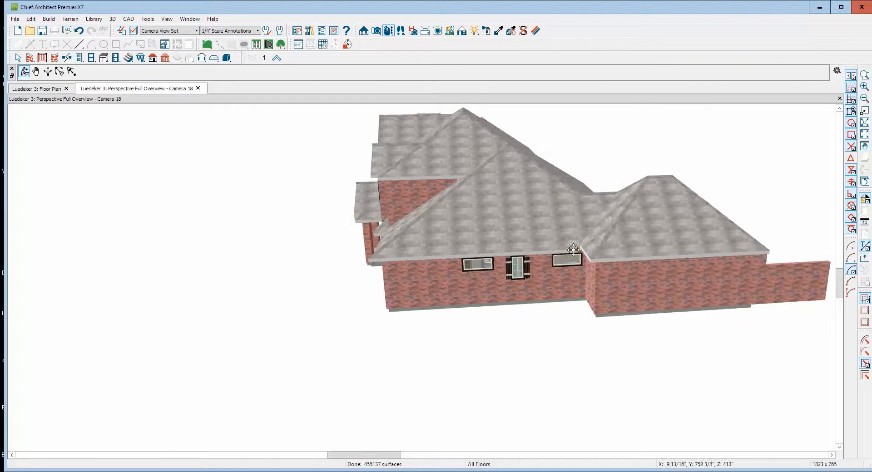
left_click_drag(520, 254, 577, 261)
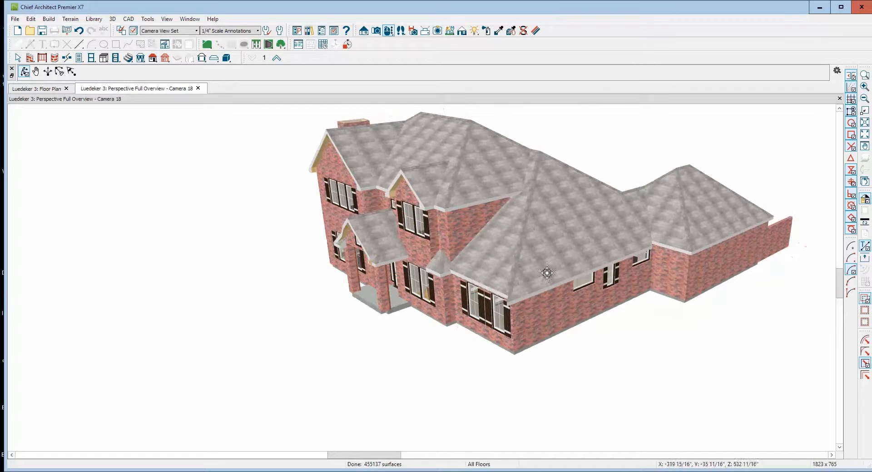
left_click_drag(530, 290, 540, 293)
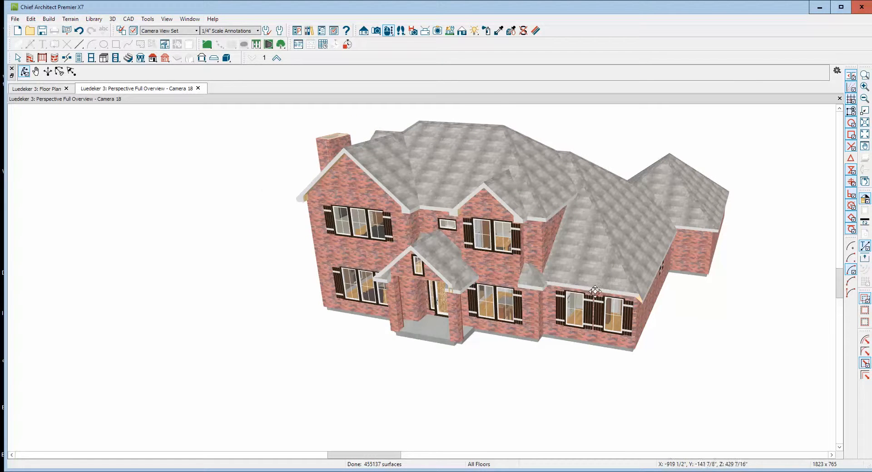
scroll(600, 292, "up", 5)
key("space")
left_click(615, 292)
left_click_drag(615, 292, 672, 311)
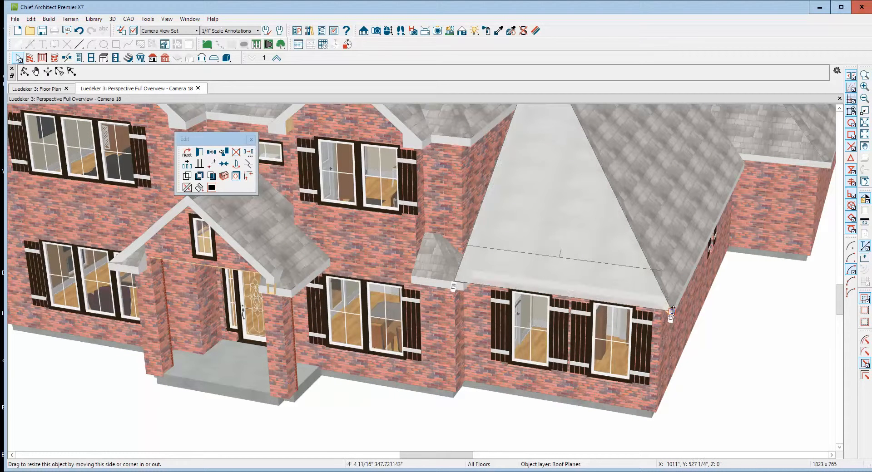
left_click(760, 324)
Examine the roof from all sides of the house for remaining gaps or misaligned edges.
scroll(760, 324, "down", 5)
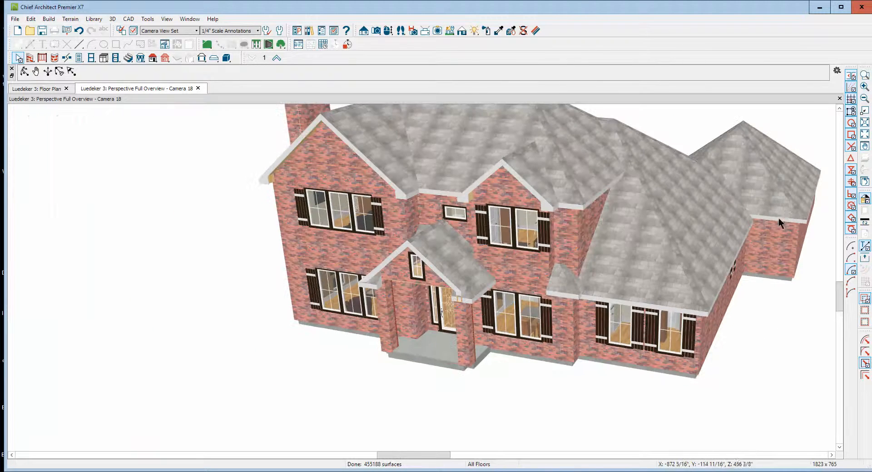
scroll(778, 217, "up", 4)
scroll(780, 230, "down", 3)
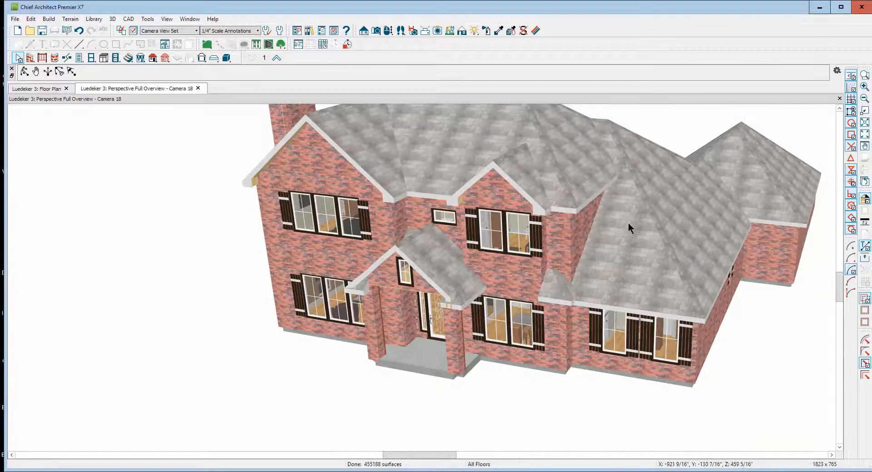
scroll(737, 230, "down", 4)
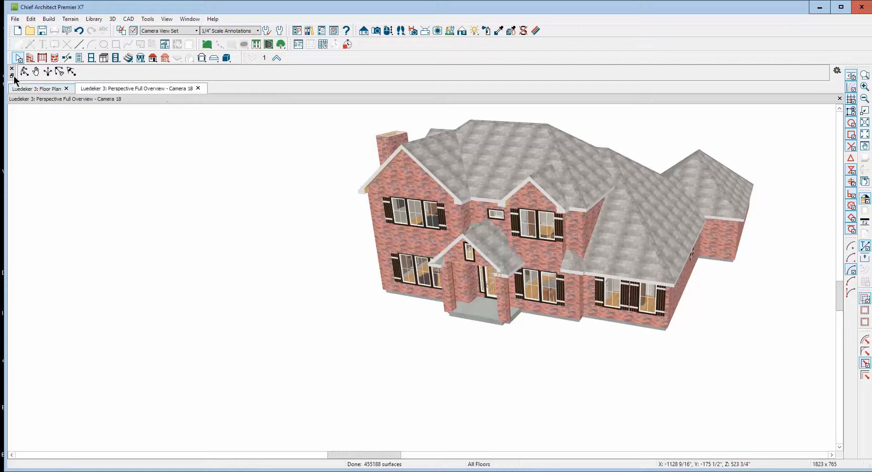
left_click(25, 71)
left_click_drag(301, 227, 439, 264)
left_click_drag(505, 278, 713, 237)
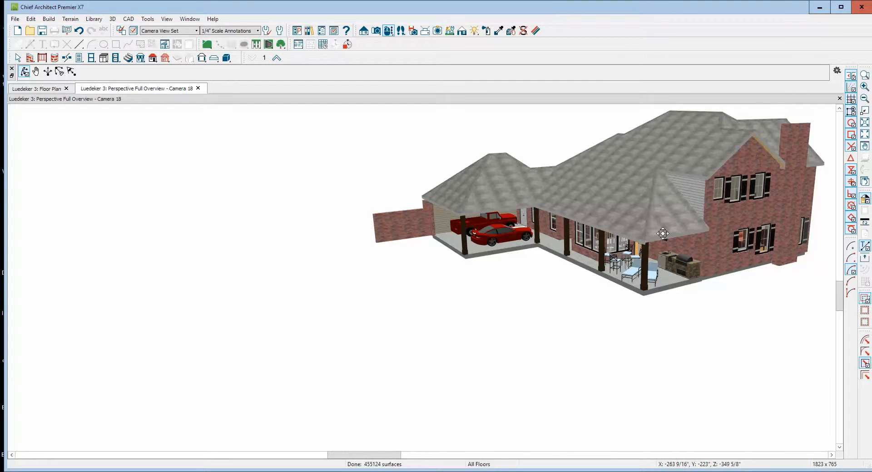
left_click_drag(595, 234, 755, 224)
left_click_drag(635, 256, 662, 218)
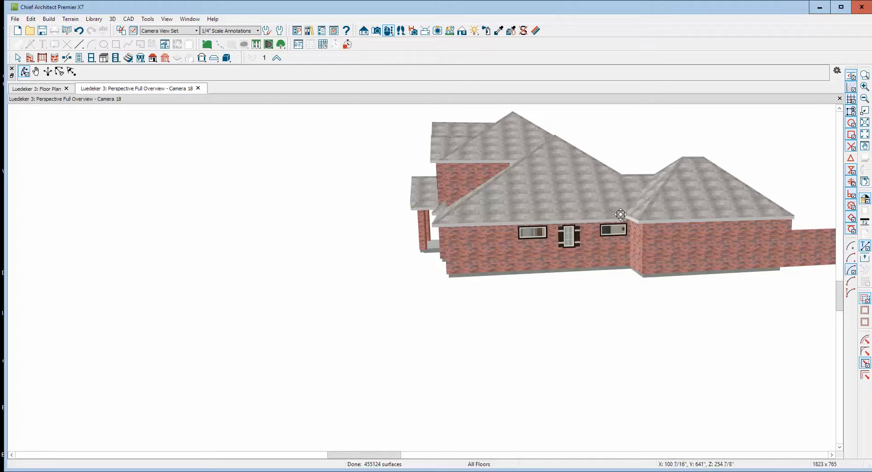
left_click_drag(484, 206, 681, 215)
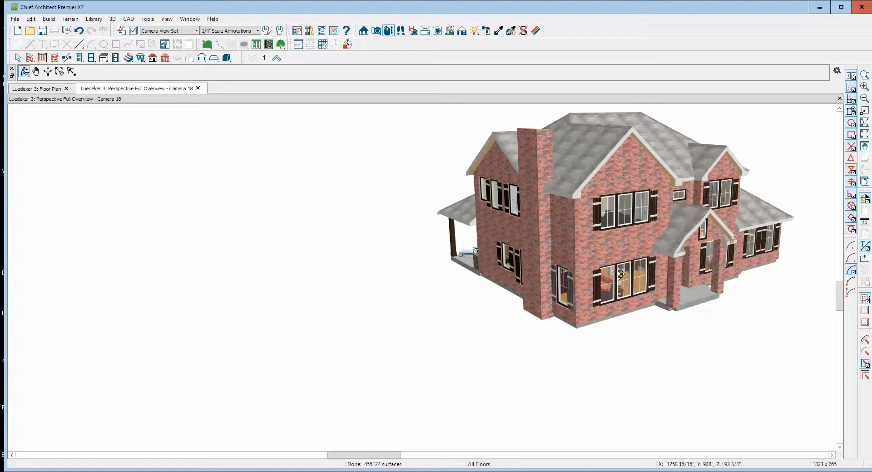